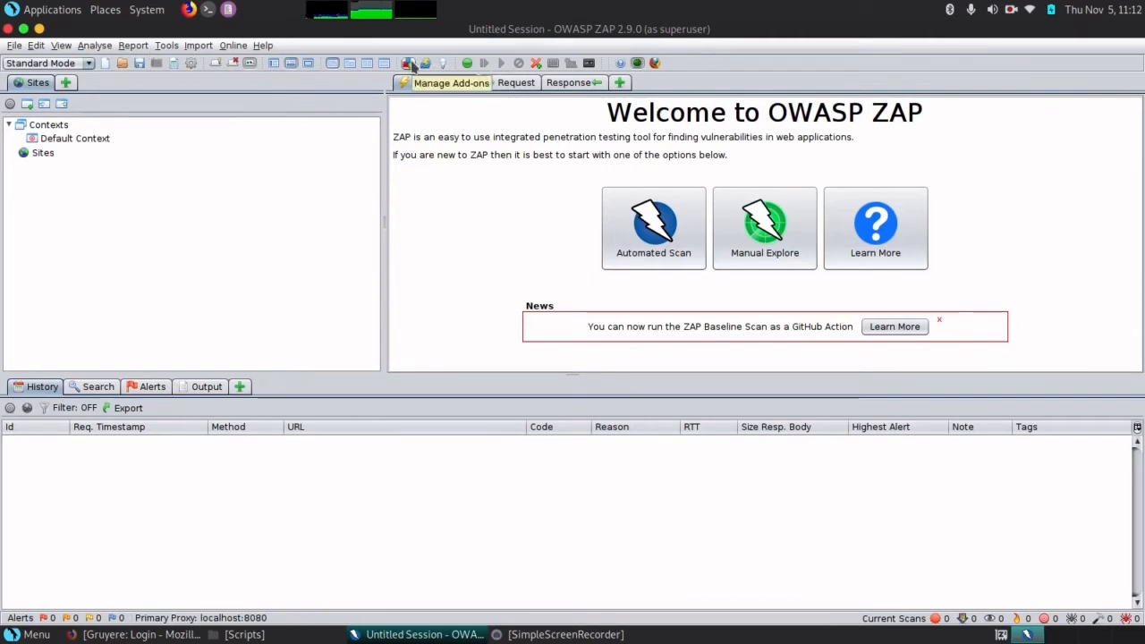
Open the add-on manager and look through the add-ons available in the Marketplace
{"action": "left_click", "coordinate": [408, 63]}
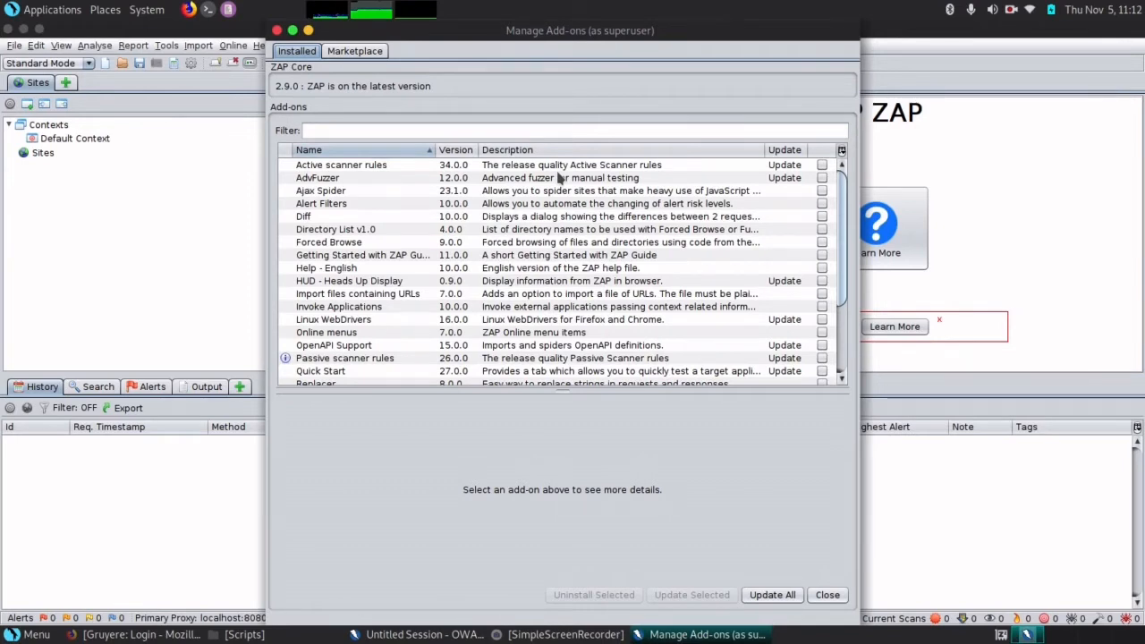
{"action": "left_click", "coordinate": [370, 51]}
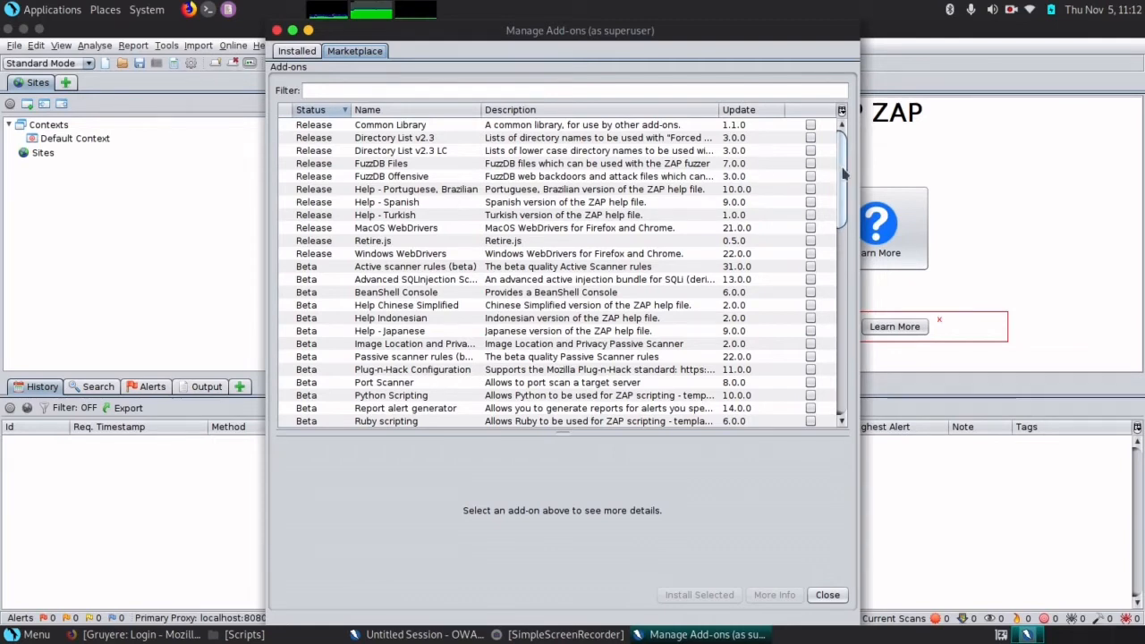
{"action": "left_click_drag", "start_coordinate": [841, 175], "coordinate": [828, 143]}
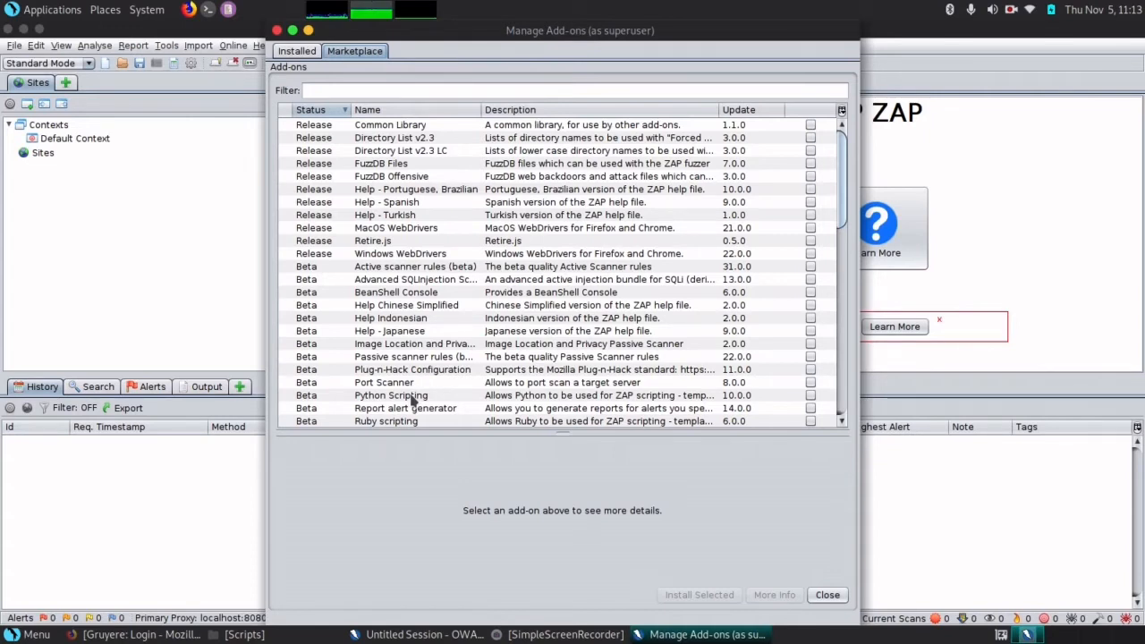
Update the installed Active scanner rules, AdvFuzzer, HUD, Linux WebDrivers, OpenAPI Support, Passive scanner rules and Quick Start add-ons, accepting the required changes
{"action": "left_click", "coordinate": [304, 51]}
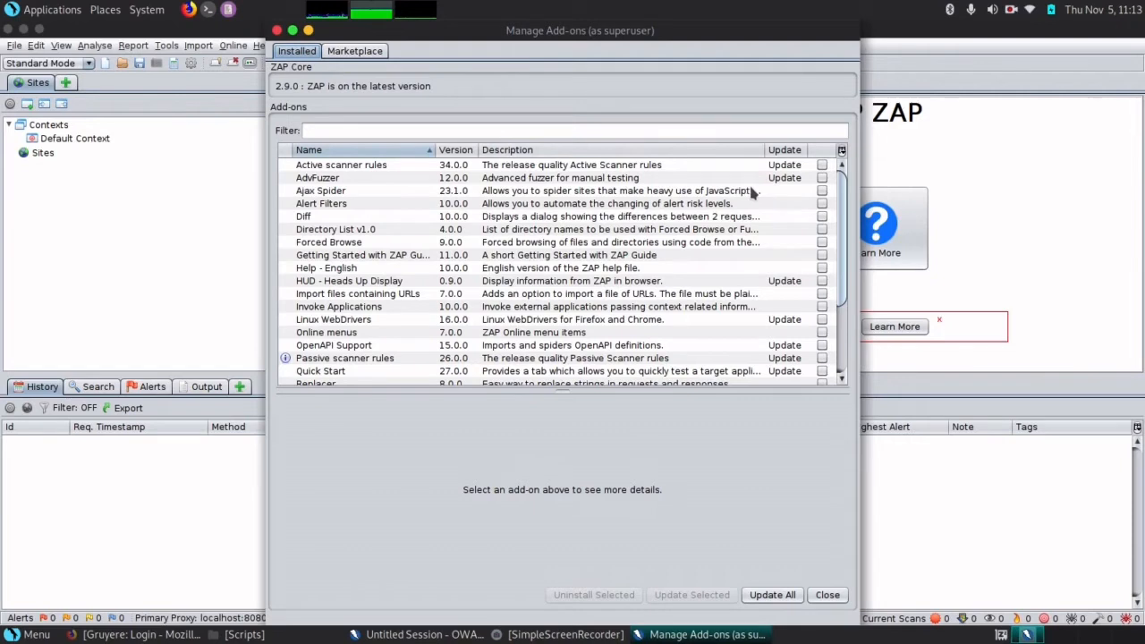
{"action": "left_click", "coordinate": [822, 165]}
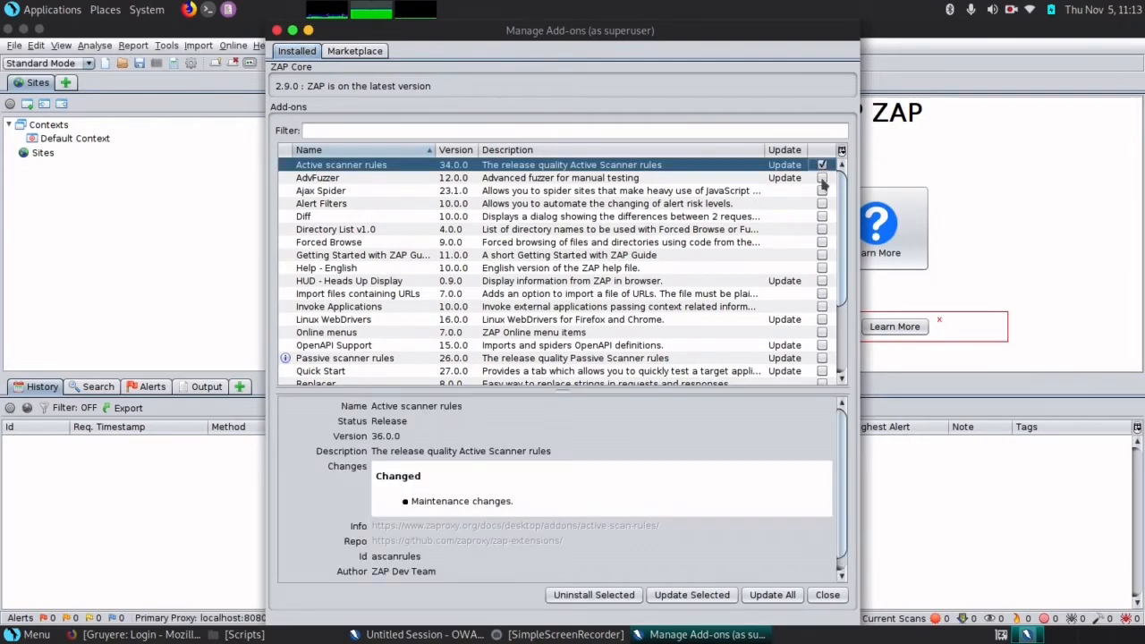
{"action": "left_click", "coordinate": [822, 178]}
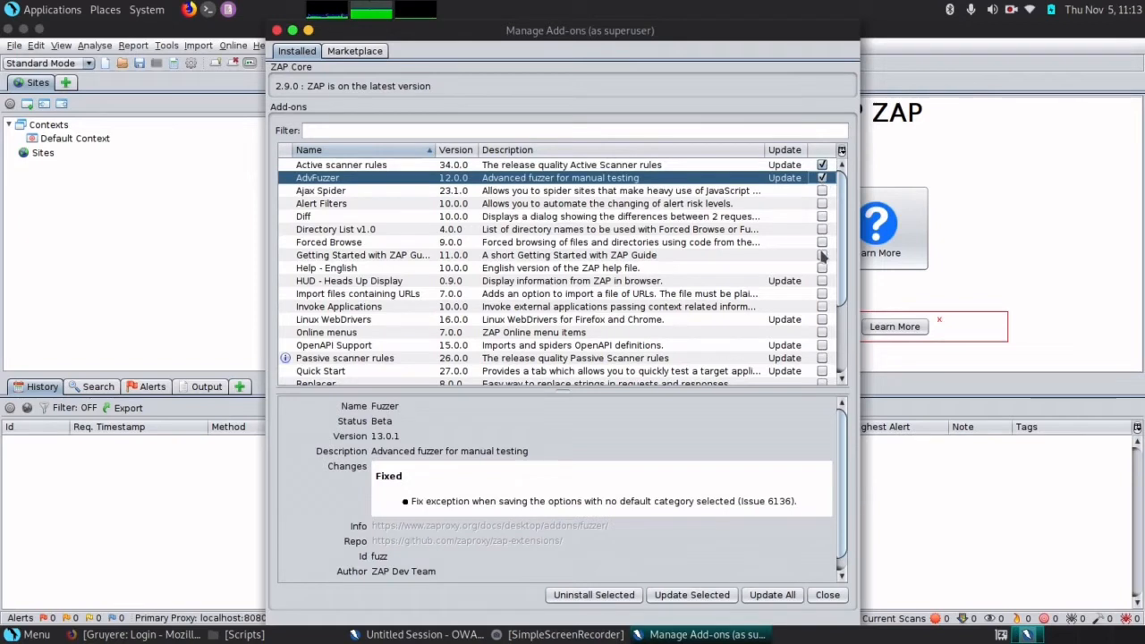
{"action": "left_click", "coordinate": [822, 281]}
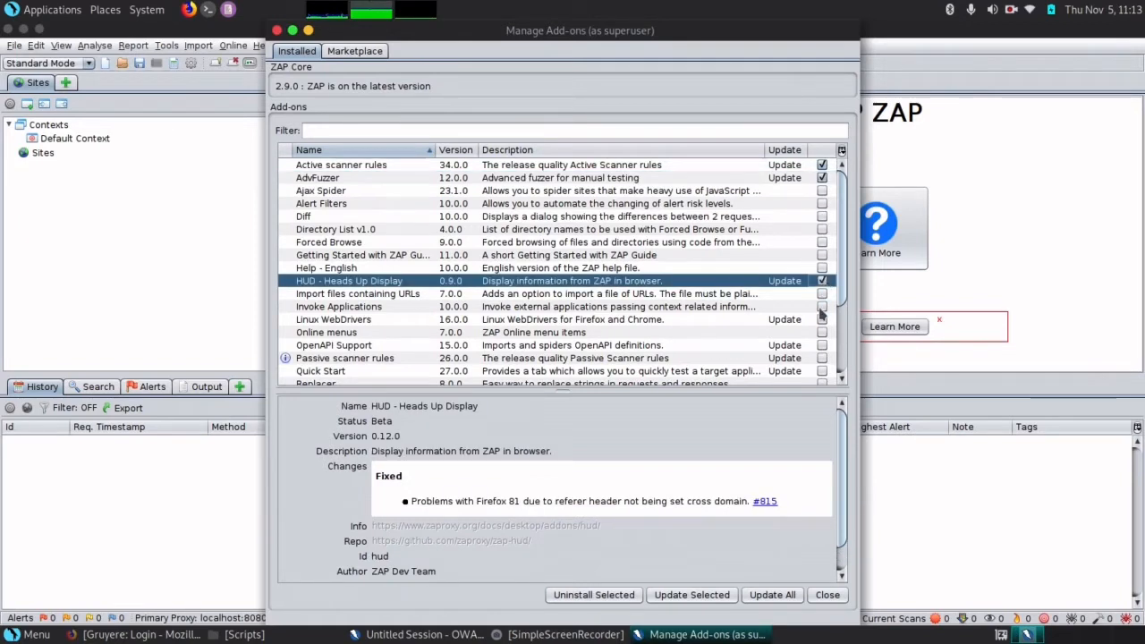
{"action": "left_click", "coordinate": [821, 320]}
{"action": "left_click", "coordinate": [822, 345]}
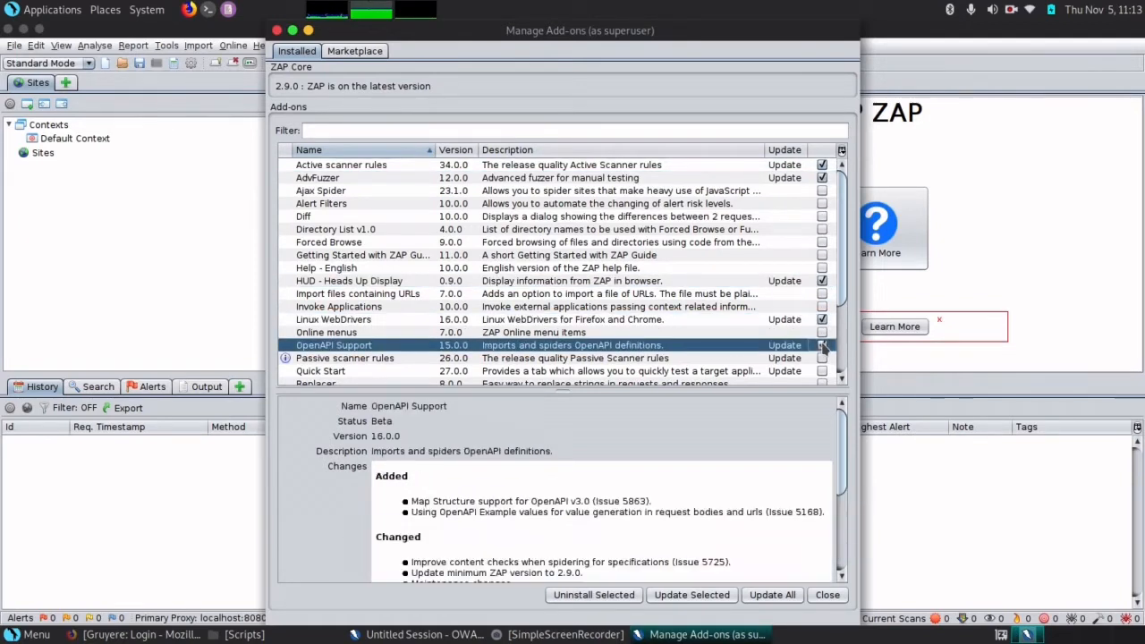
{"action": "left_click", "coordinate": [822, 358]}
{"action": "left_click", "coordinate": [822, 371]}
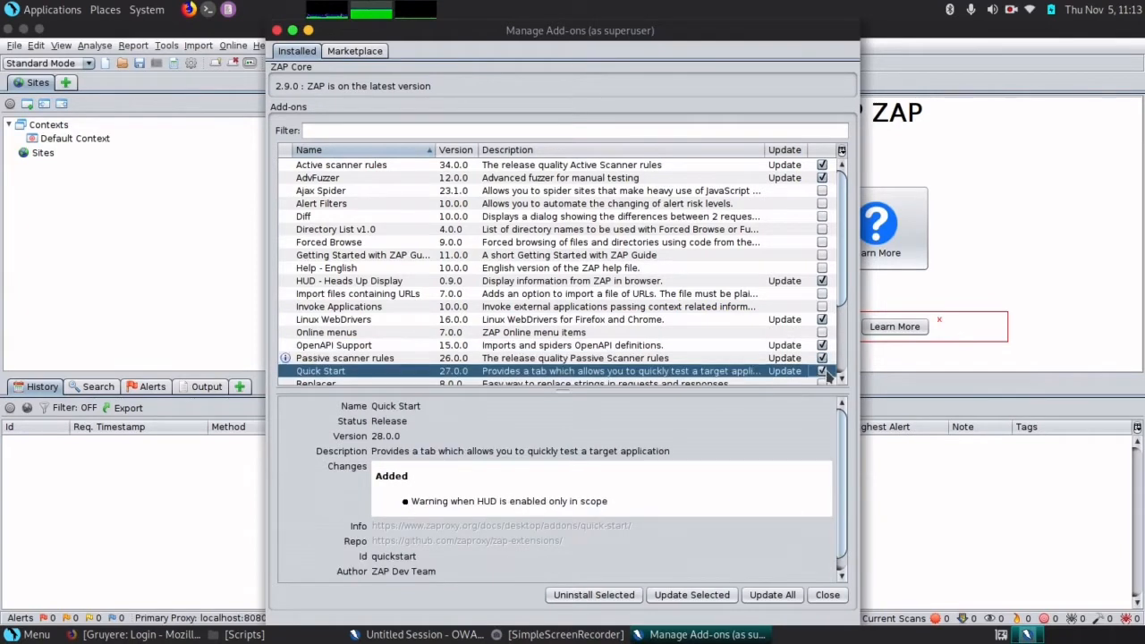
{"action": "left_click", "coordinate": [684, 596]}
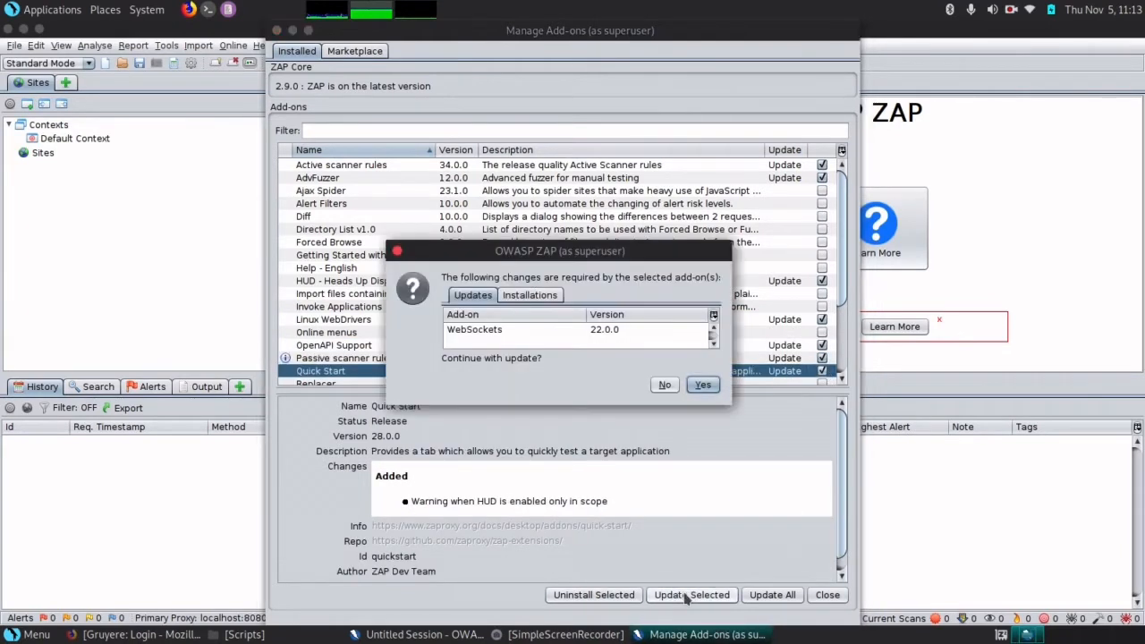
{"action": "left_click", "coordinate": [702, 385]}
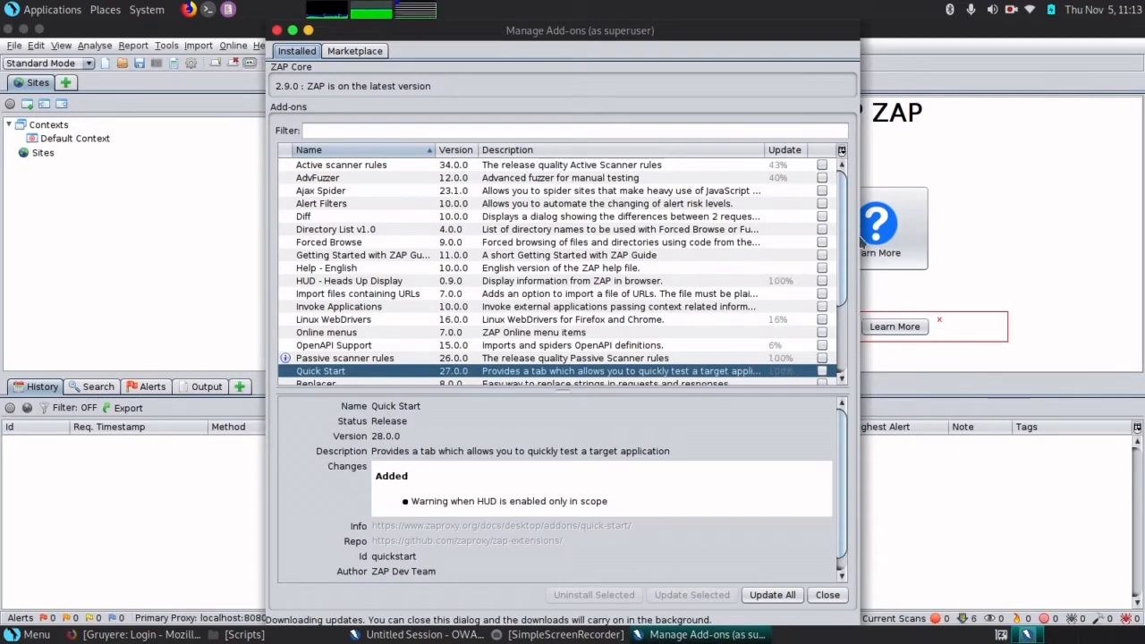
{"action": "mouse_move", "coordinate": [844, 224]}
{"action": "left_mouse_down"}
{"action": "mouse_move", "coordinate": [843, 262]}
{"action": "mouse_move", "coordinate": [841, 218]}
{"action": "mouse_move", "coordinate": [842, 240]}
{"action": "mouse_move", "coordinate": [832, 222]}
{"action": "left_mouse_up"}
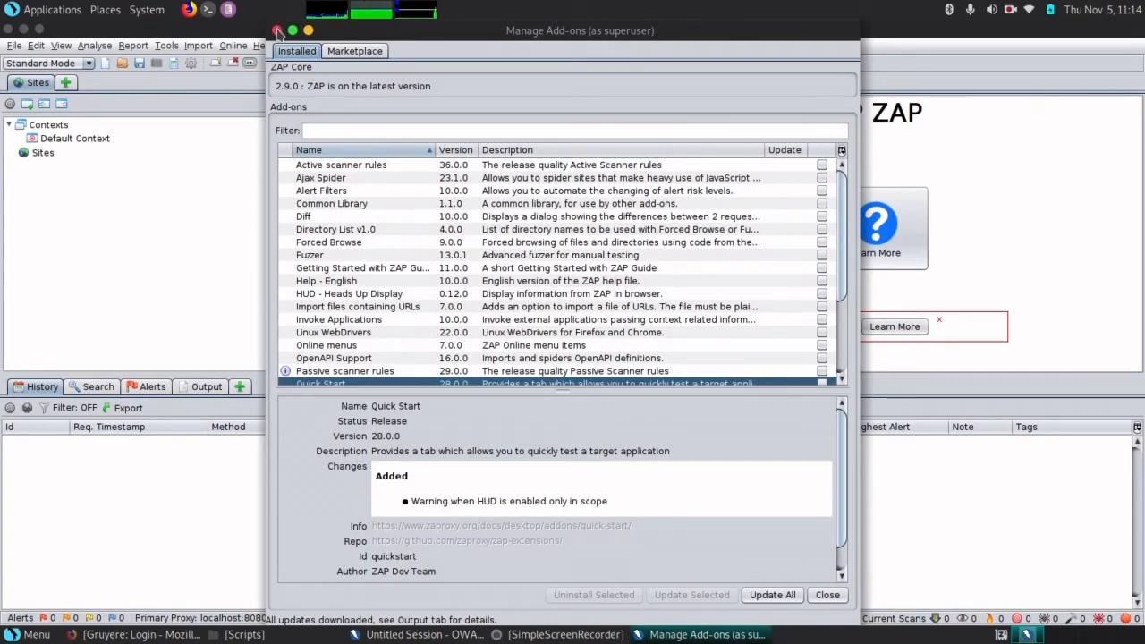
{"action": "left_click", "coordinate": [278, 32]}
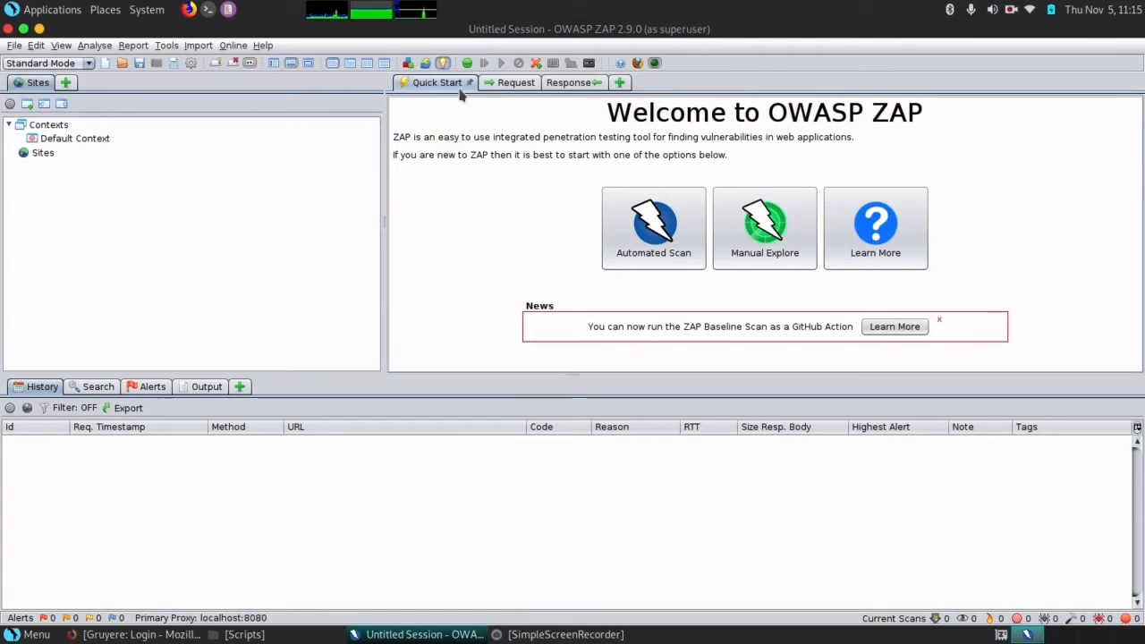
Toggle the break on all requests and responses on and off, and view the Request and Response panes
{"action": "left_click", "coordinate": [466, 64]}
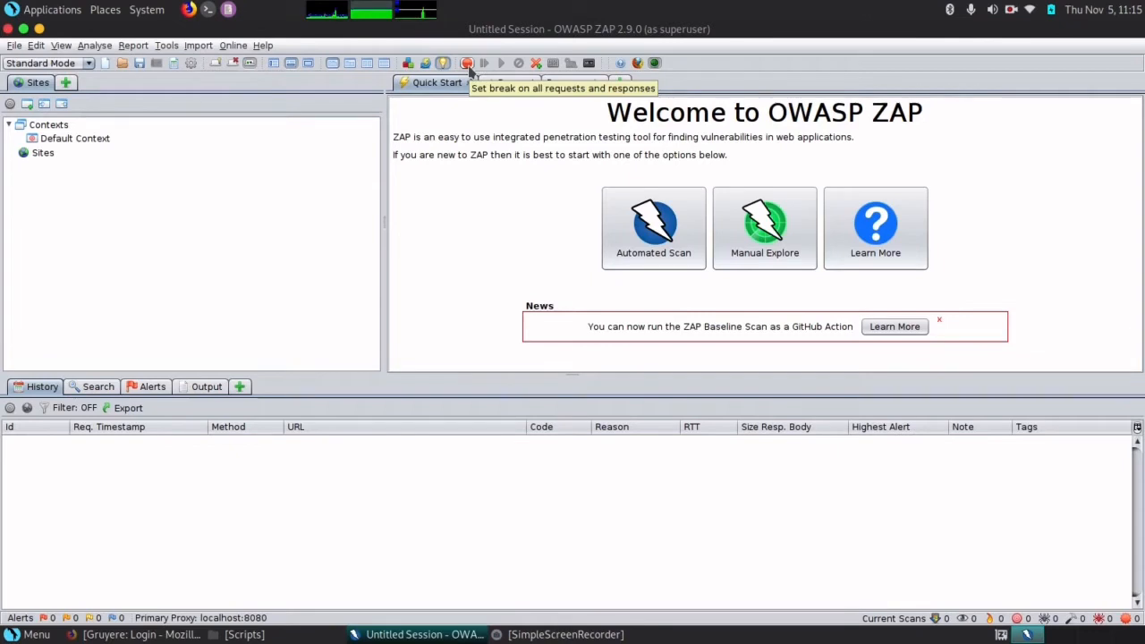
{"action": "left_click", "coordinate": [467, 64]}
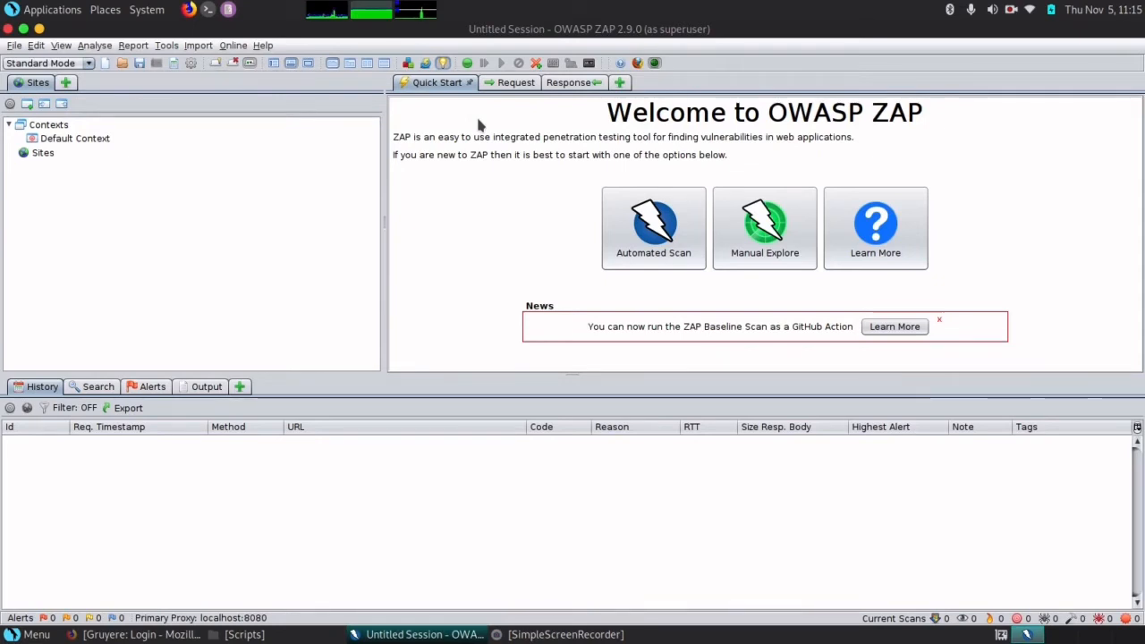
{"action": "left_click", "coordinate": [511, 84]}
{"action": "left_click", "coordinate": [556, 83]}
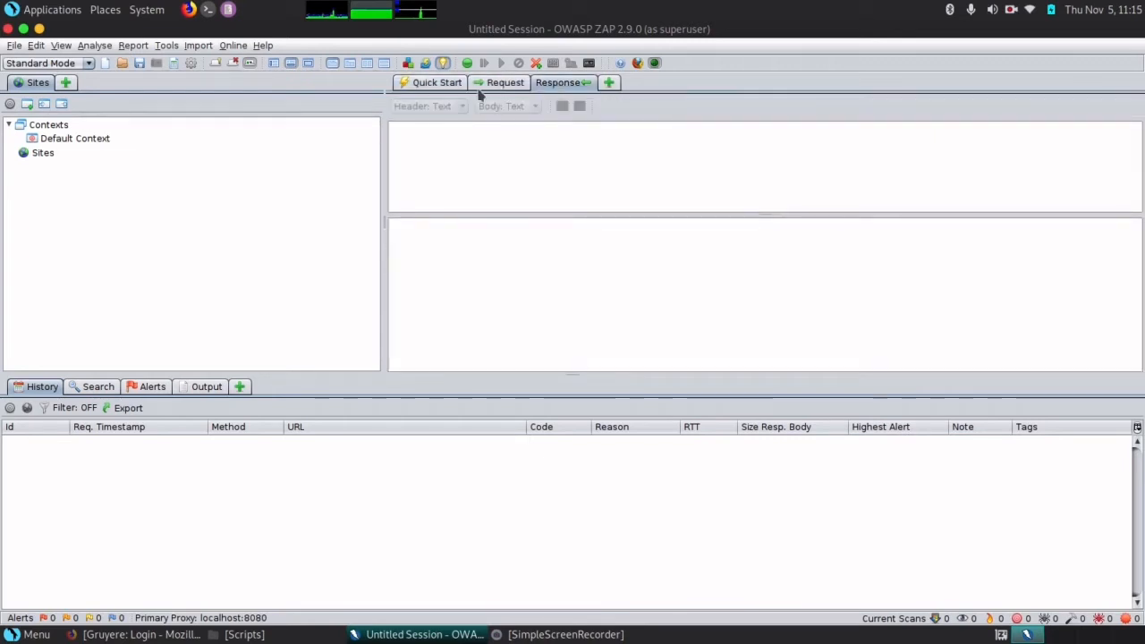
{"action": "left_click", "coordinate": [430, 85]}
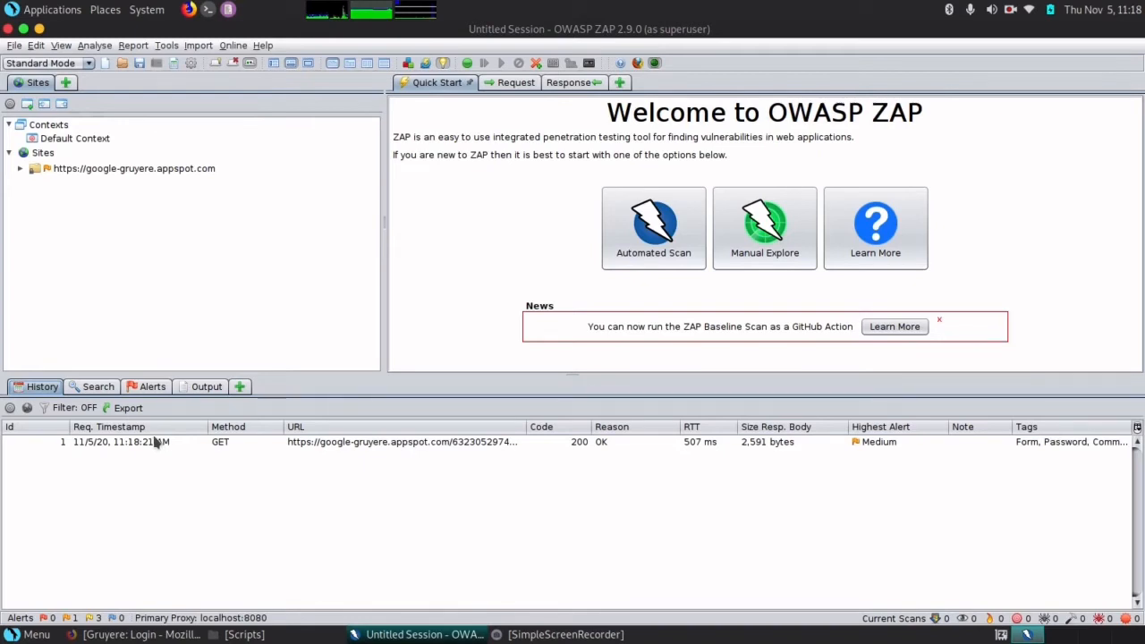
Show the alerts, and switch to Firefox to continue past the ZAP HUD welcome screen and open the Gruyere sign-in page
{"action": "left_click", "coordinate": [149, 392]}
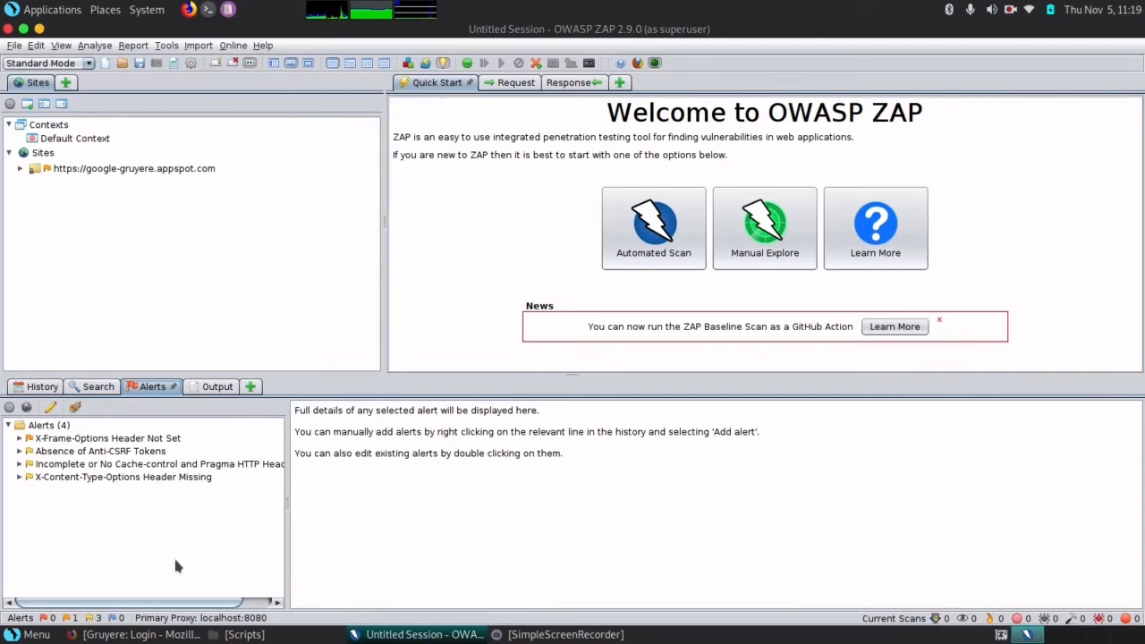
{"action": "left_click", "coordinate": [144, 634]}
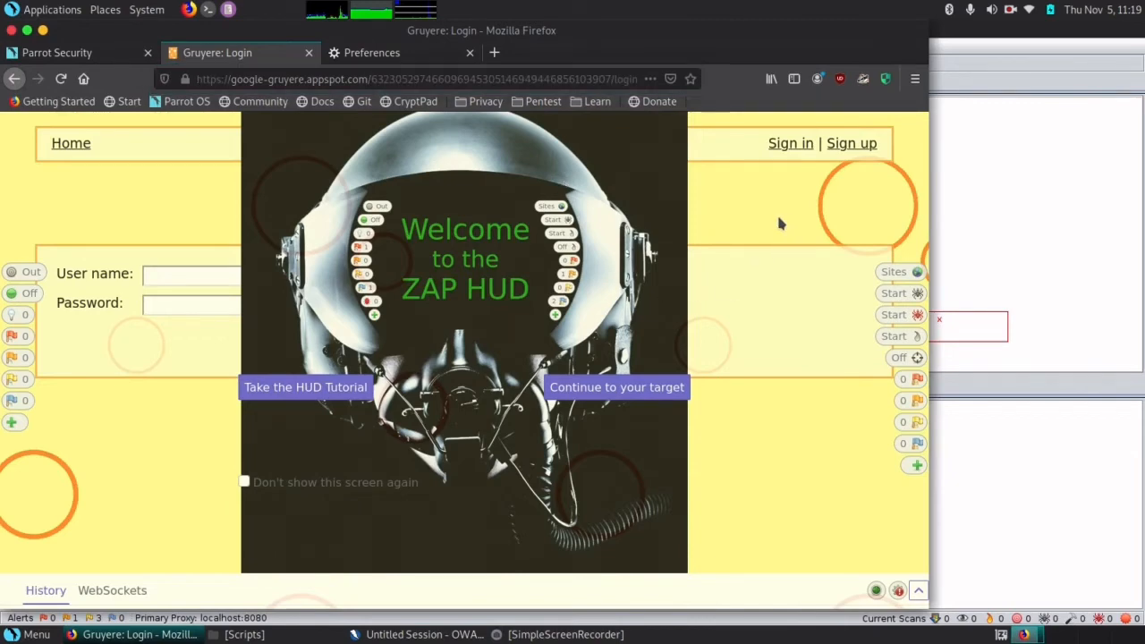
{"action": "left_click", "coordinate": [612, 392]}
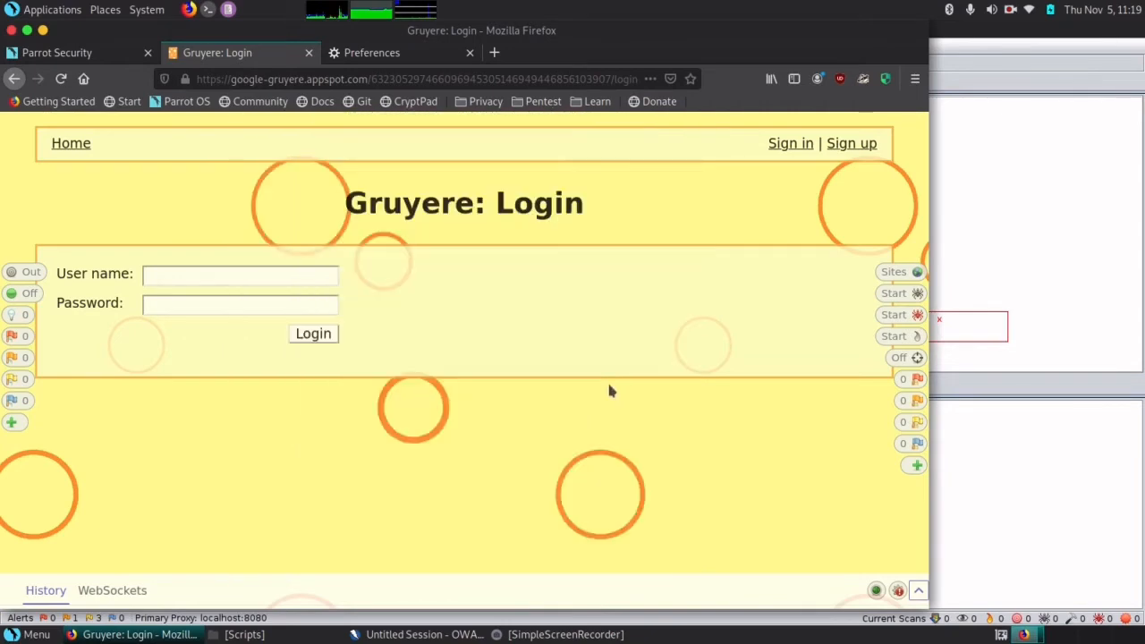
{"action": "left_click", "coordinate": [790, 144]}
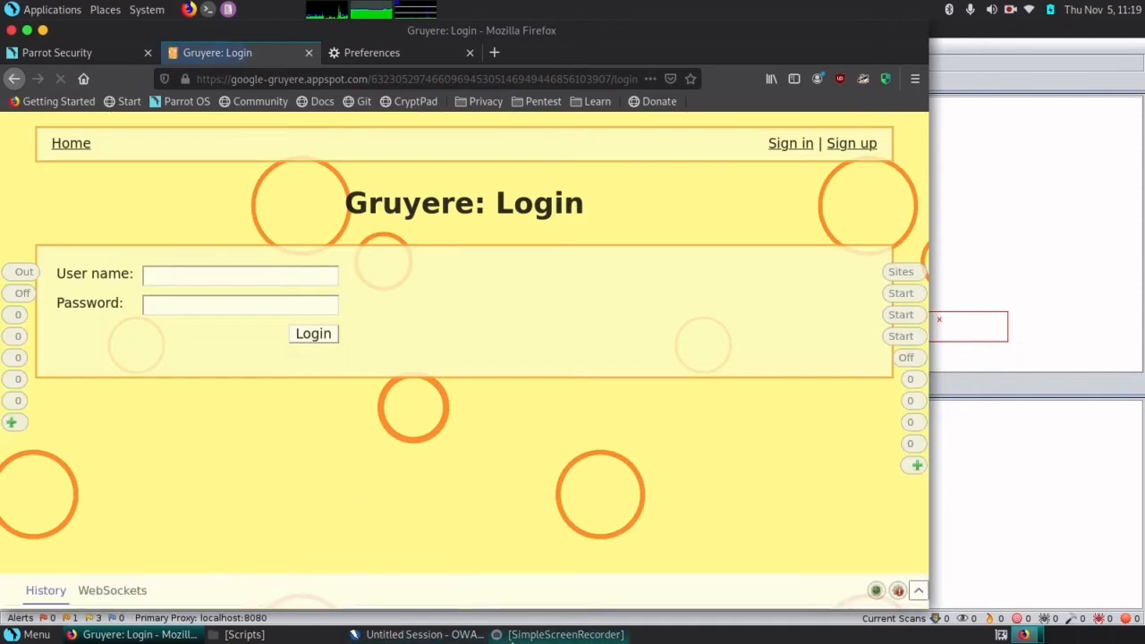
{"action": "mouse_move", "coordinate": [392, 639]}
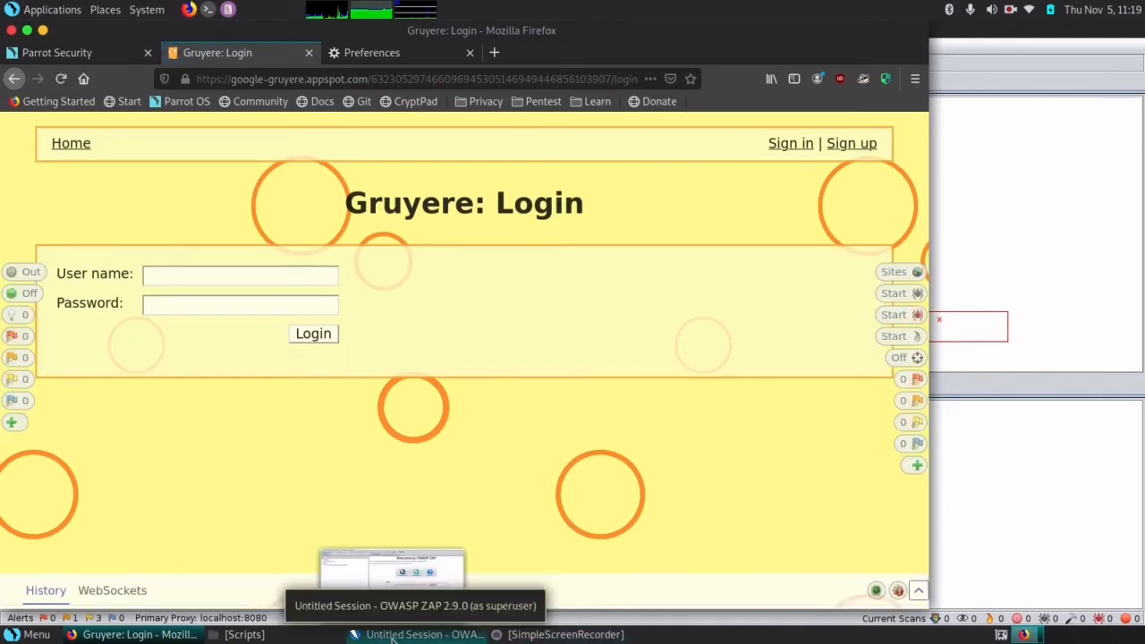
{"action": "left_click", "coordinate": [421, 635]}
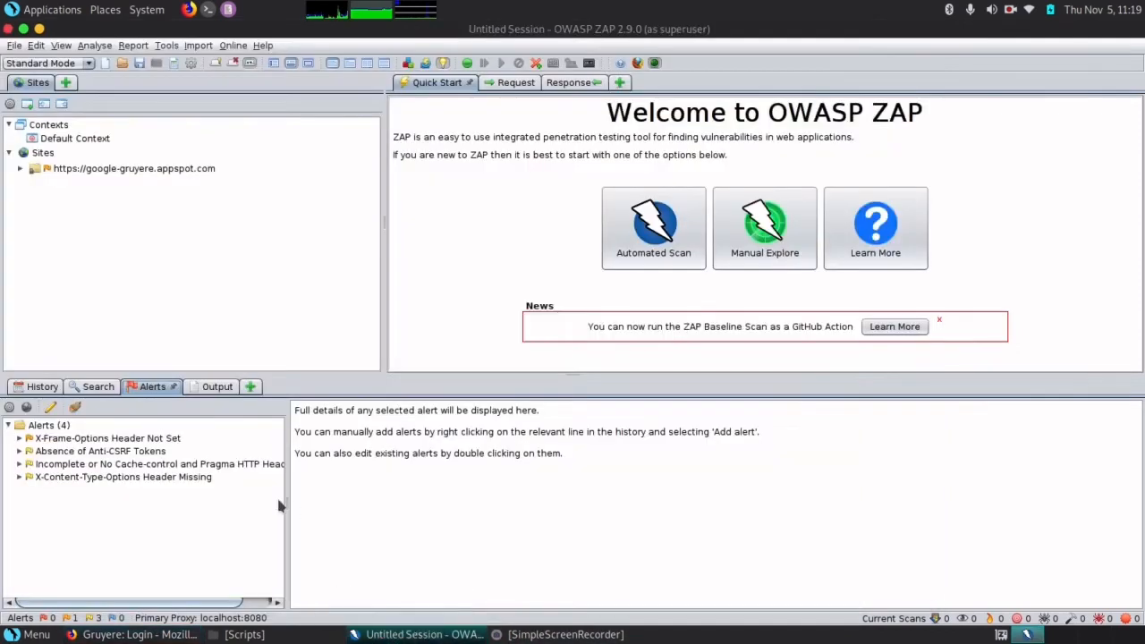
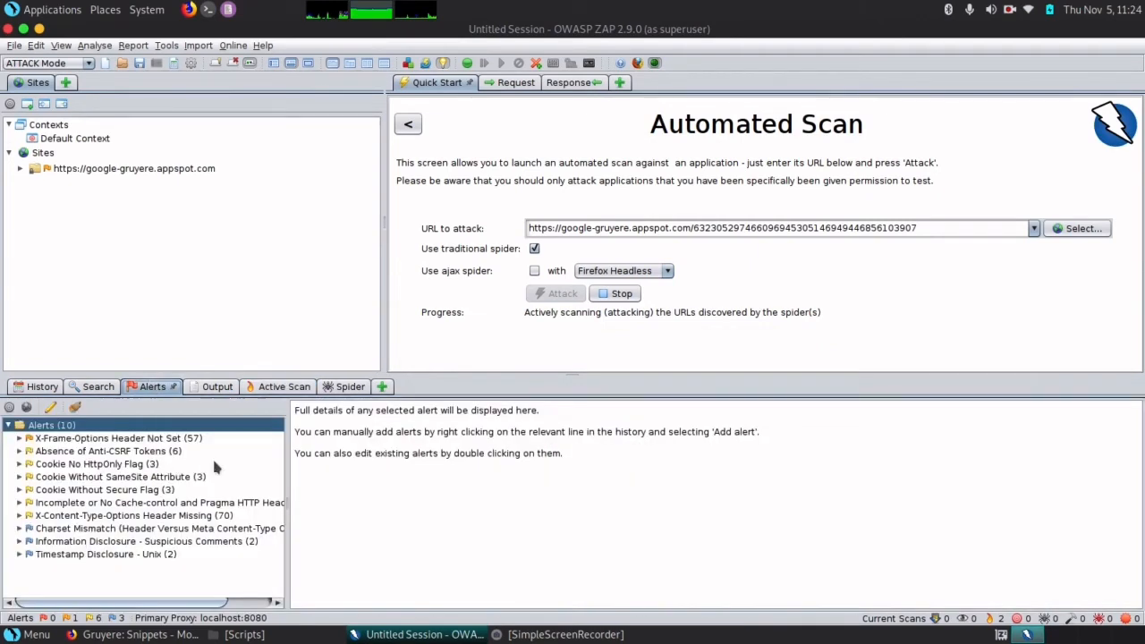
Examine the automated scan's spider results, active scan progress and list of alerts
{"action": "left_click", "coordinate": [348, 387]}
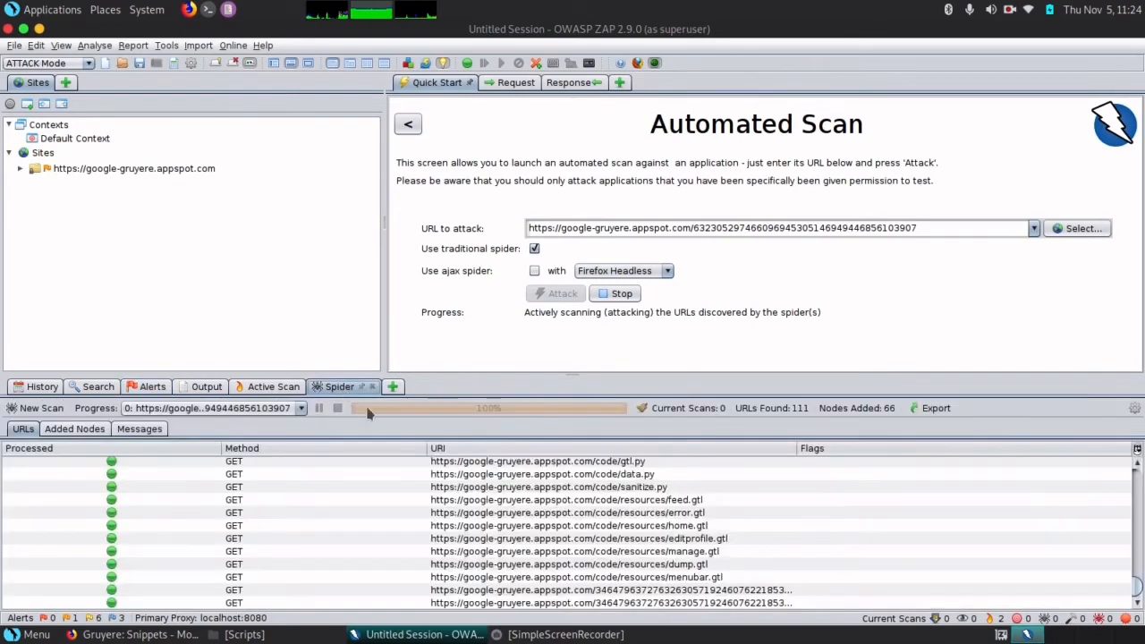
{"action": "left_click", "coordinate": [277, 387]}
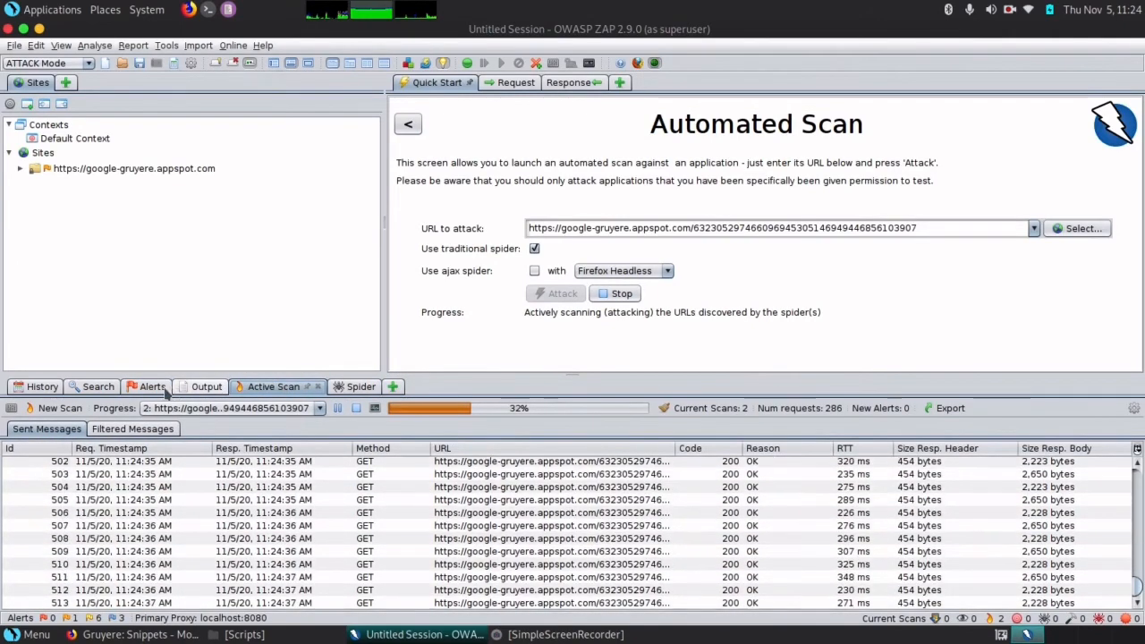
{"action": "left_click", "coordinate": [150, 387]}
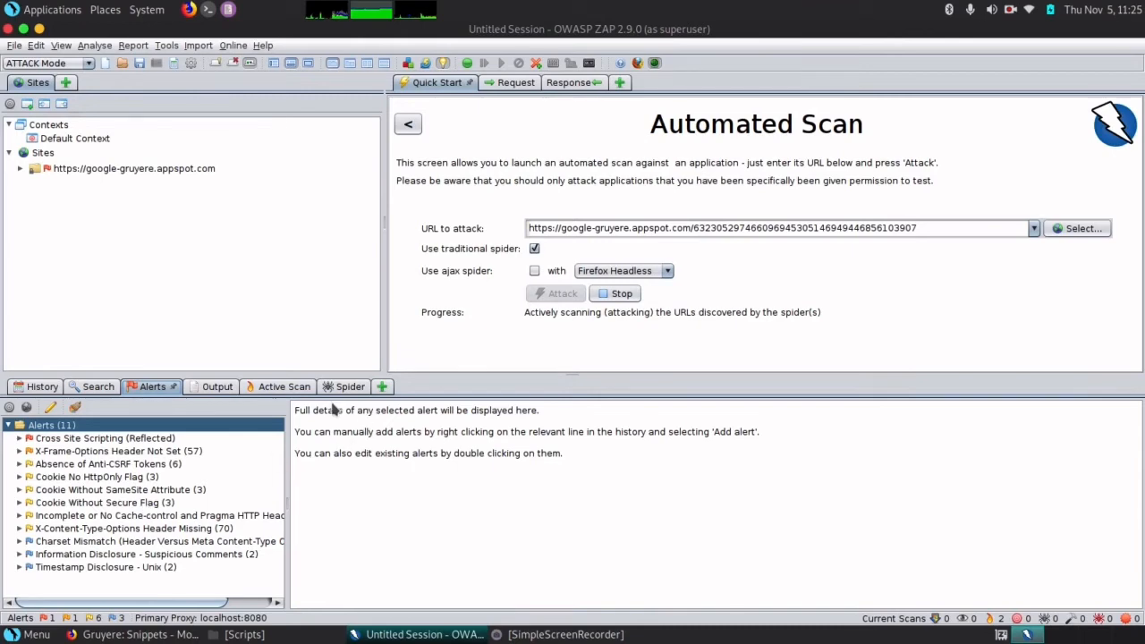
{"action": "left_click", "coordinate": [283, 387]}
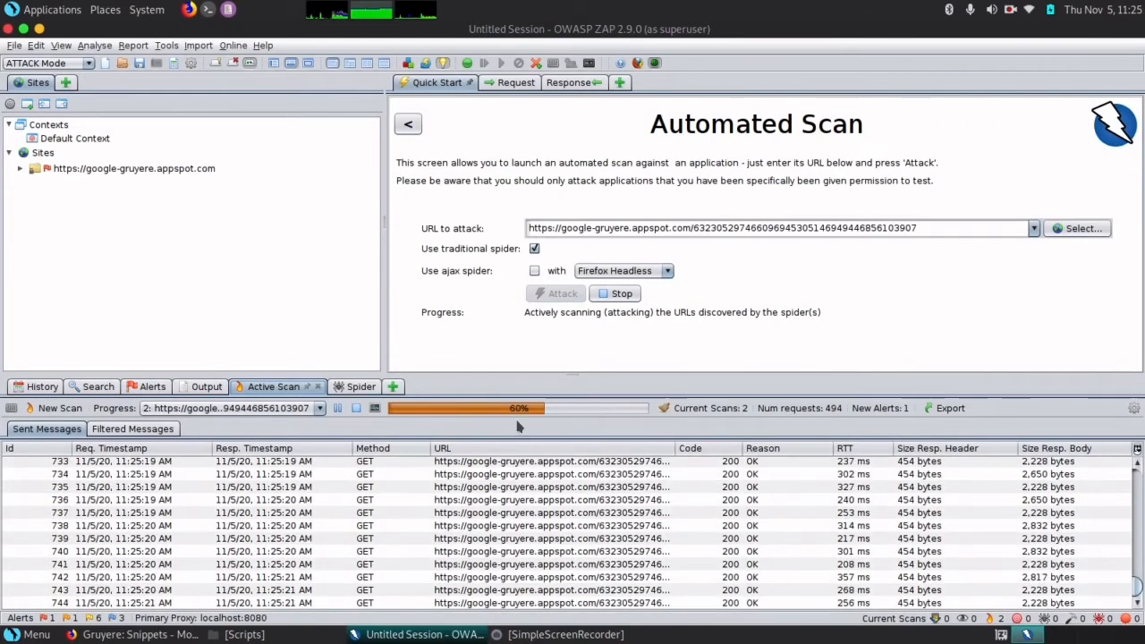
{"action": "left_click", "coordinate": [358, 387]}
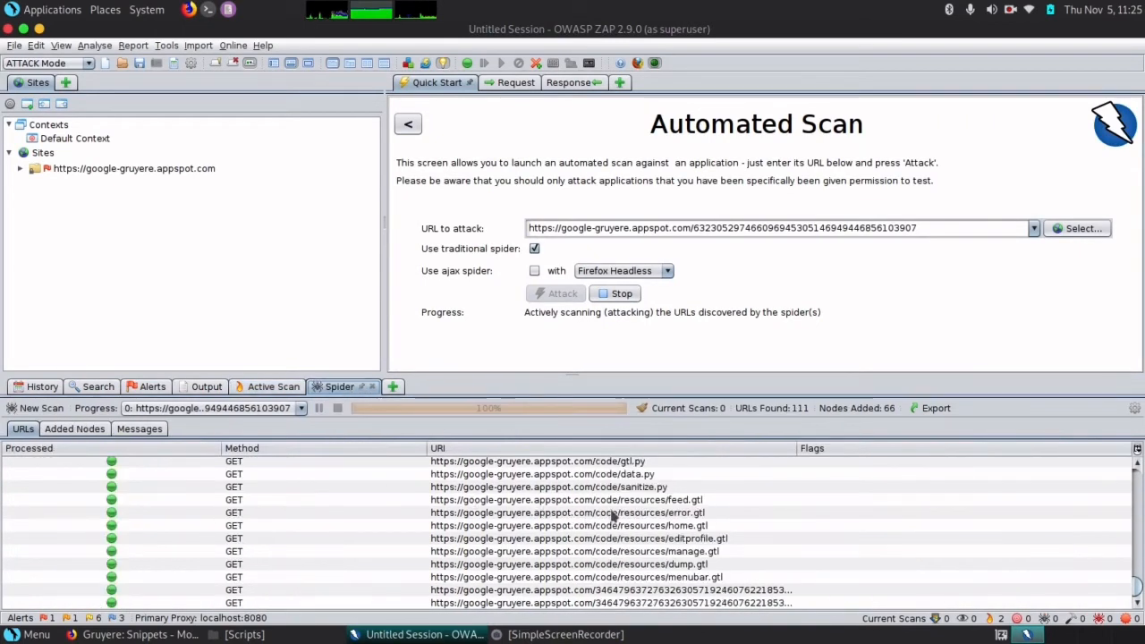
{"action": "left_click", "coordinate": [195, 387]}
{"action": "left_click", "coordinate": [154, 386]}
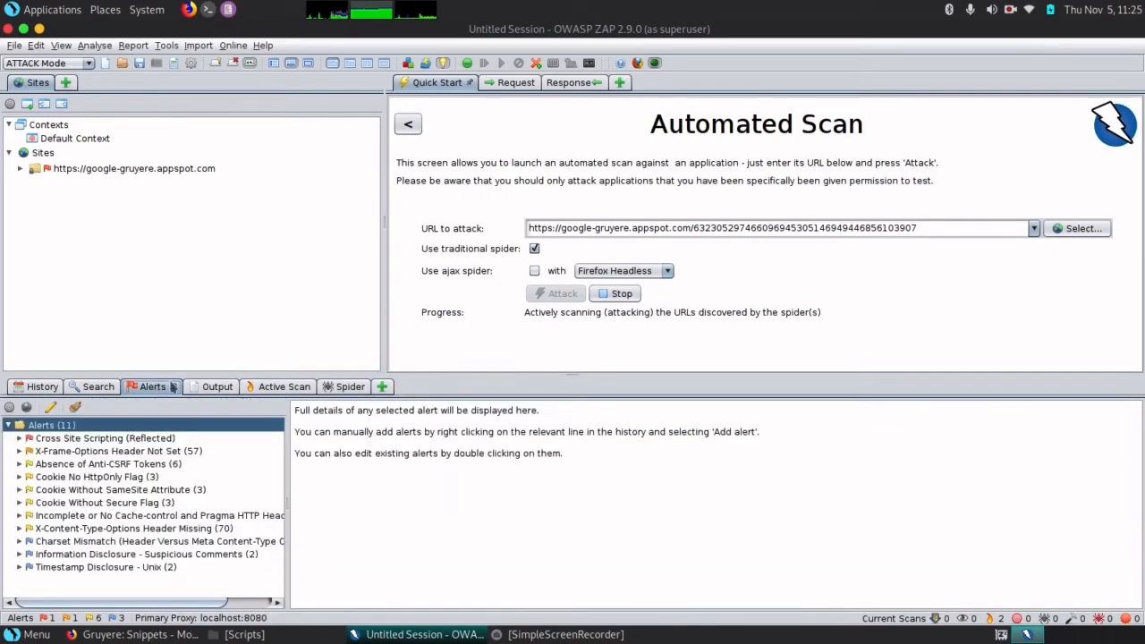
{"action": "left_click", "coordinate": [198, 46]}
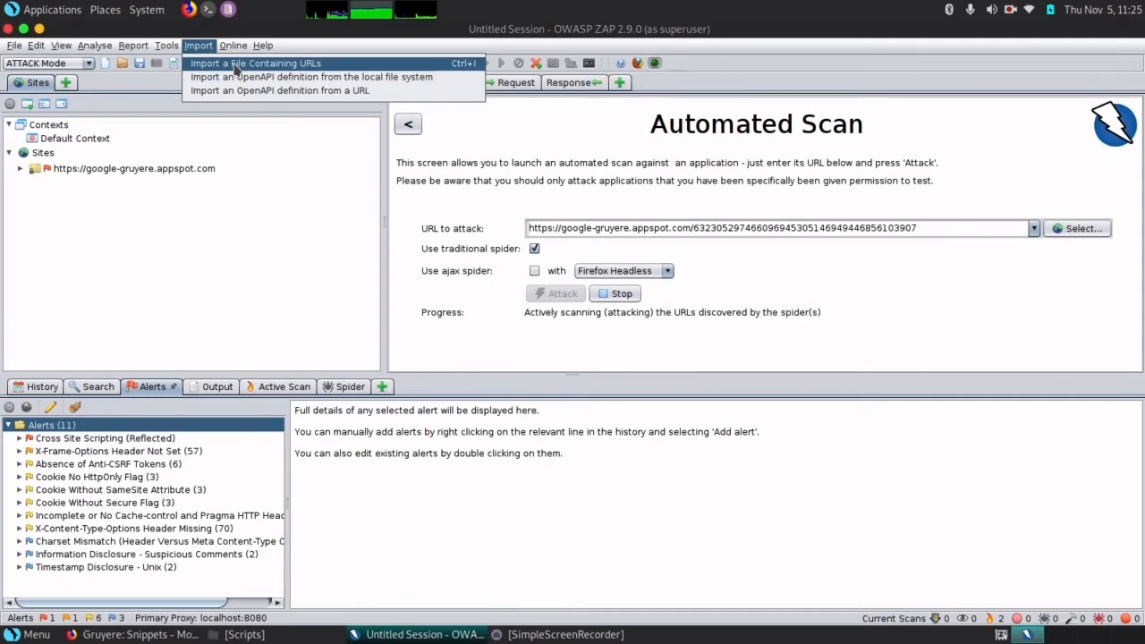
{"action": "mouse_move", "coordinate": [170, 50]}
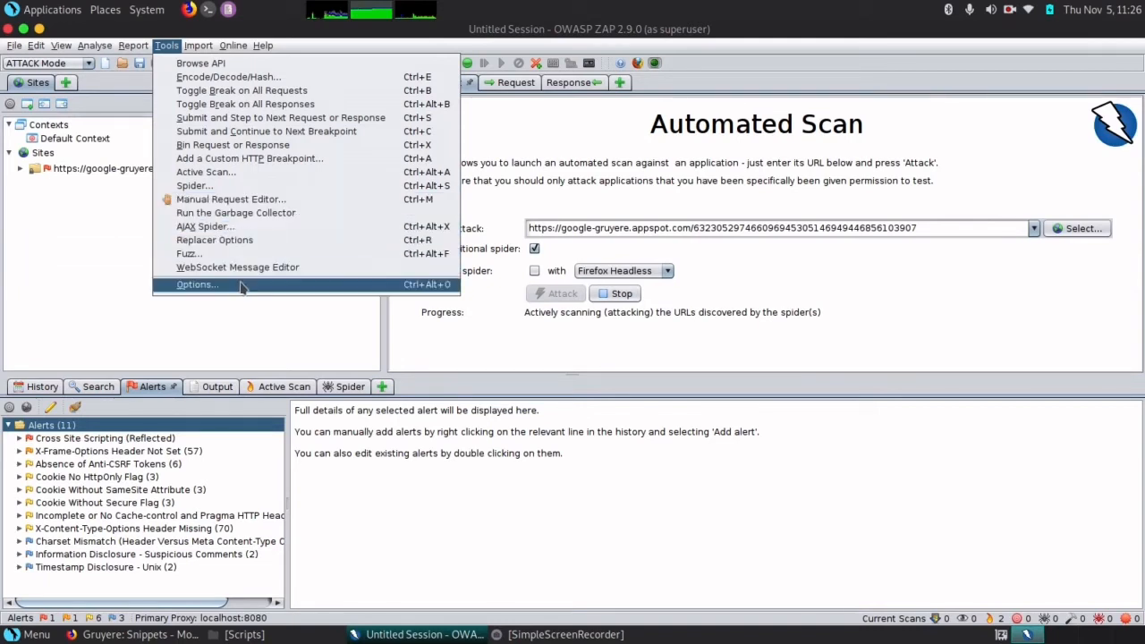
{"action": "left_click", "coordinate": [416, 387]}
{"action": "left_click", "coordinate": [383, 387]}
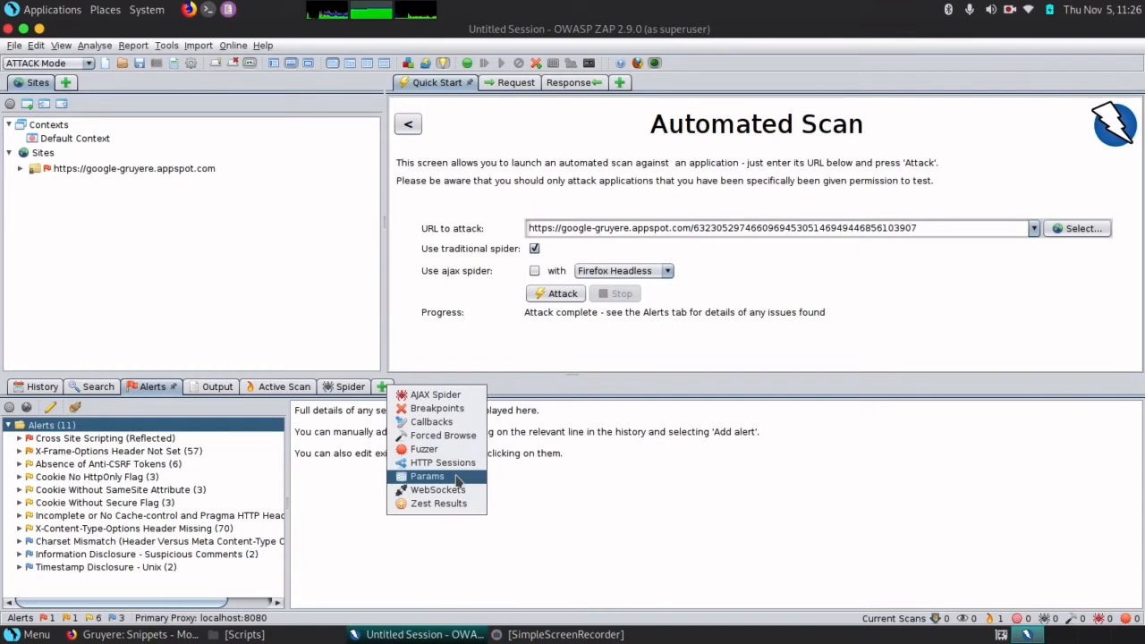
{"action": "left_click", "coordinate": [520, 388]}
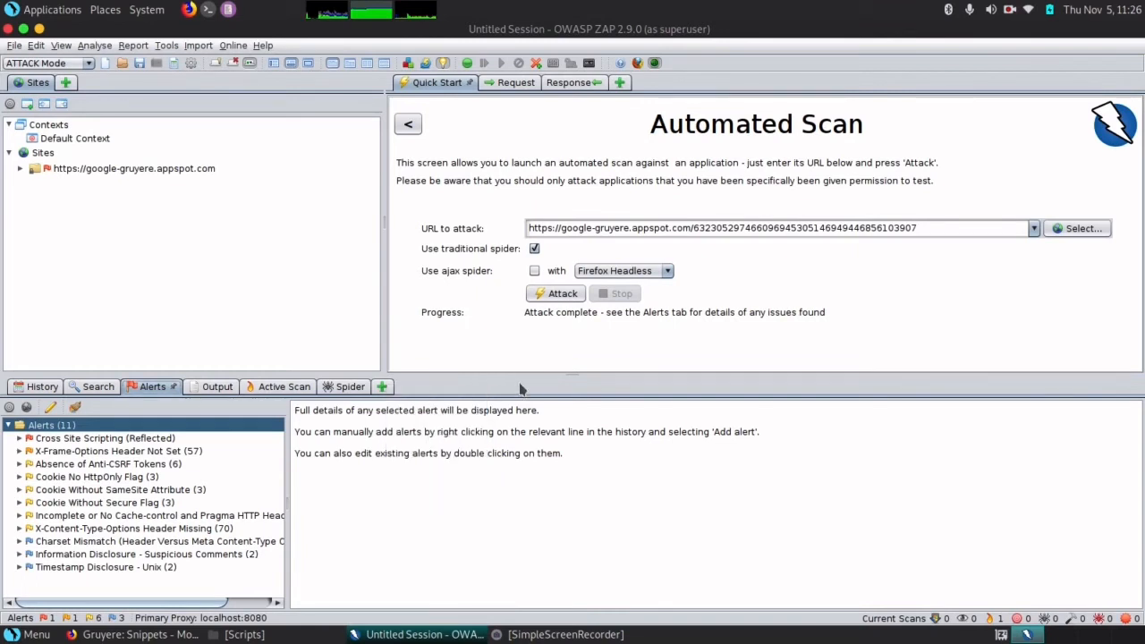
{"action": "left_click", "coordinate": [131, 46]}
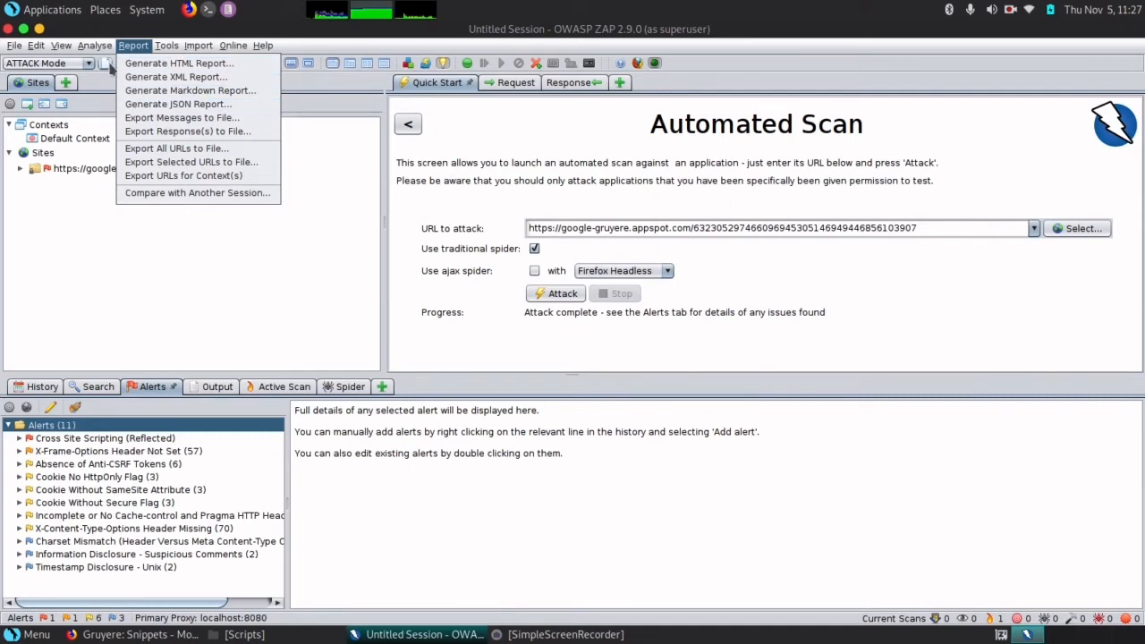
{"action": "mouse_move", "coordinate": [66, 50]}
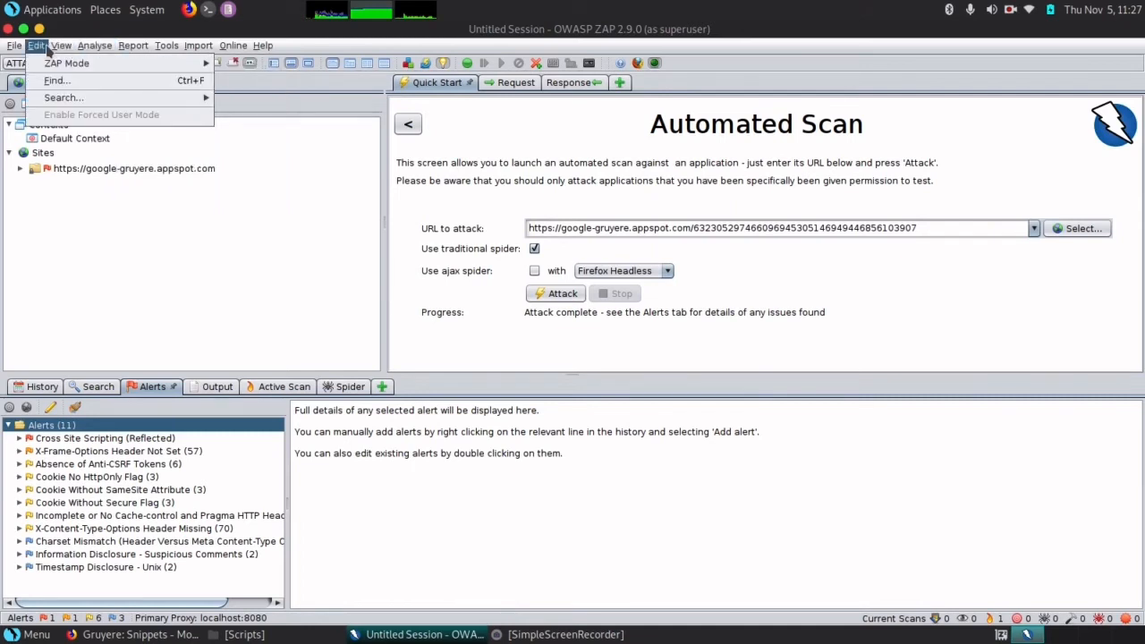
{"action": "mouse_move", "coordinate": [19, 50]}
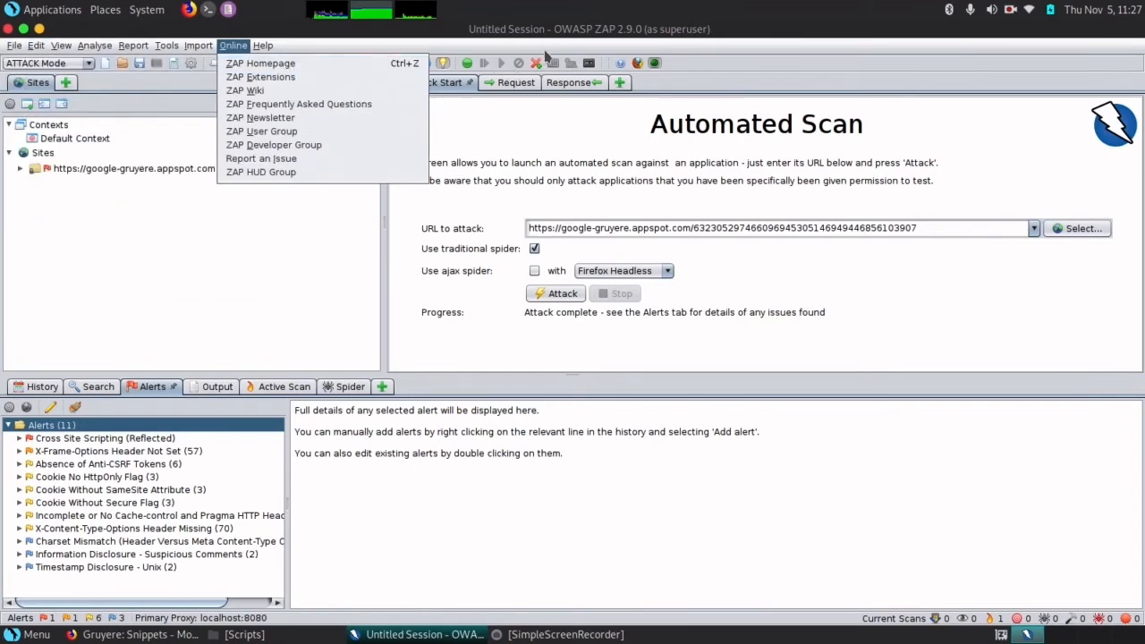
{"action": "left_click", "coordinate": [723, 65]}
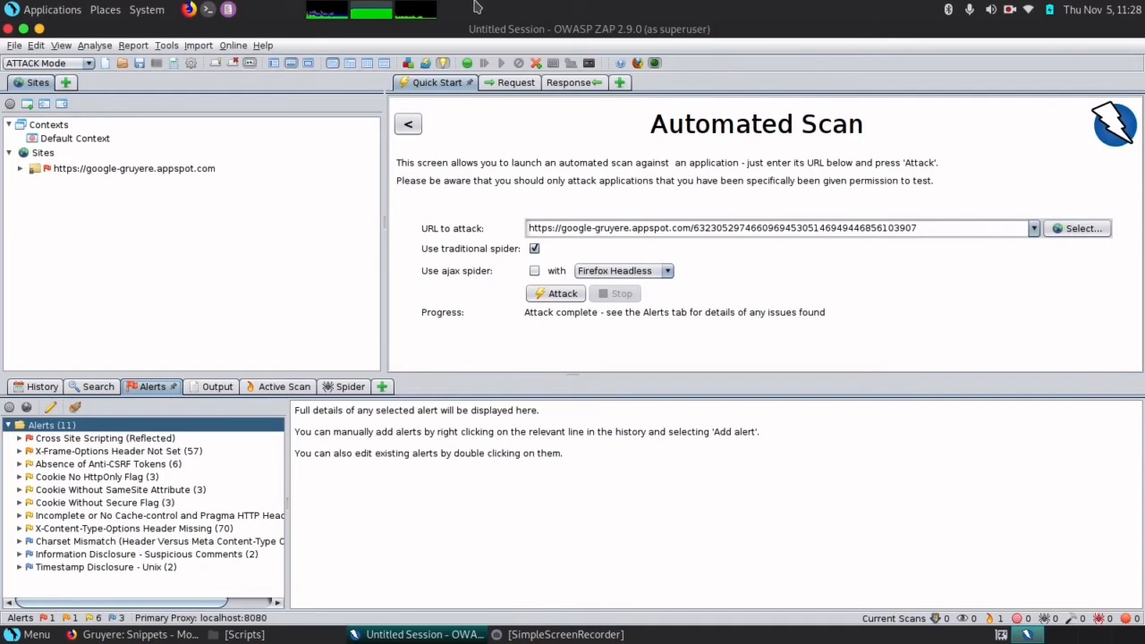
Examine the pentesting tool categories and the Information Gathering tools for DNS, live host, network and port scanning, and OSINT analysis
{"action": "left_click", "coordinate": [43, 11]}
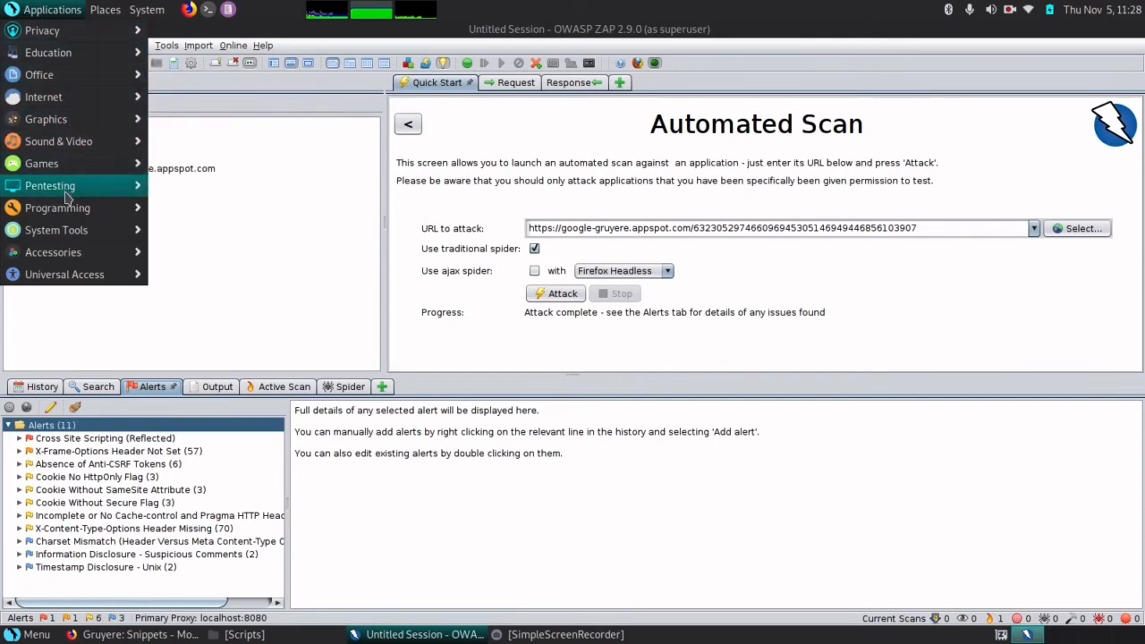
{"action": "mouse_move", "coordinate": [66, 193]}
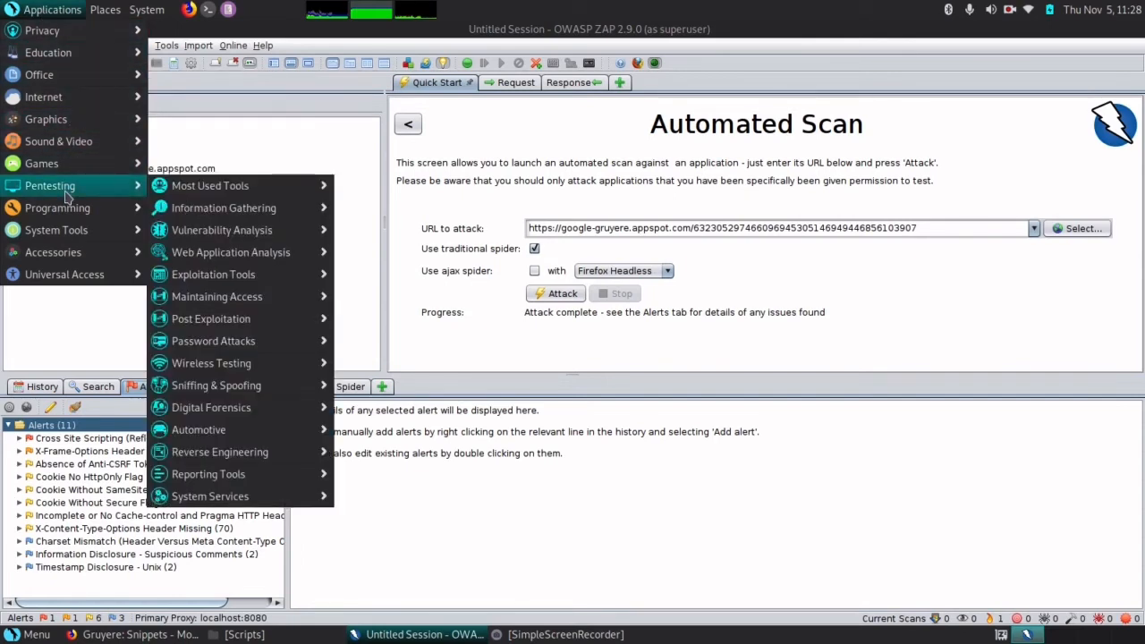
{"action": "mouse_move", "coordinate": [186, 195]}
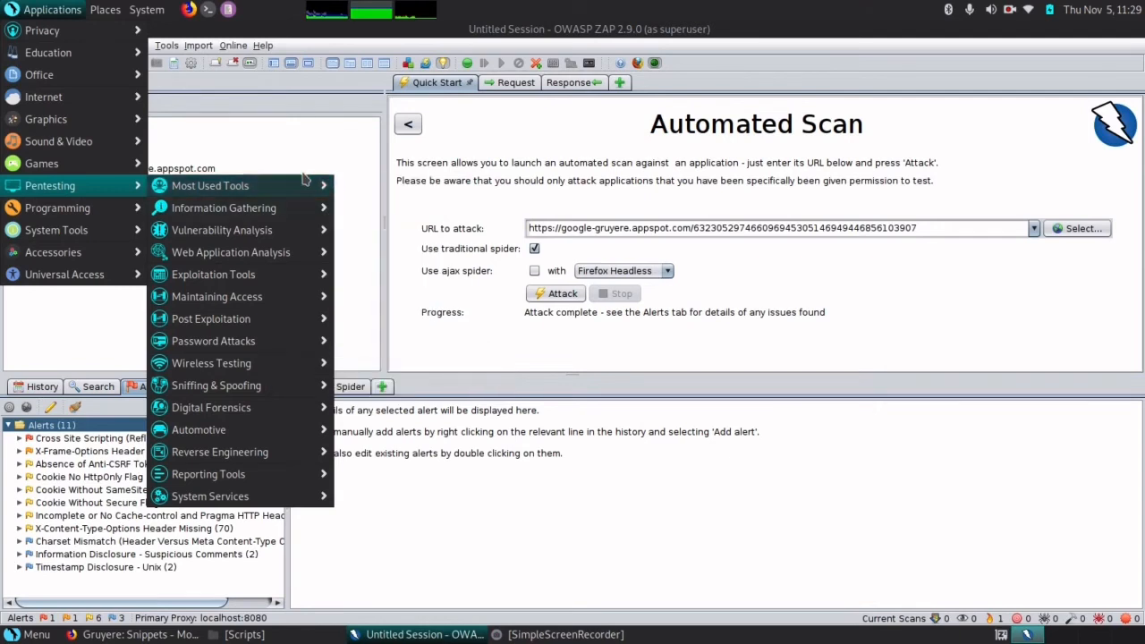
{"action": "mouse_move", "coordinate": [261, 211]}
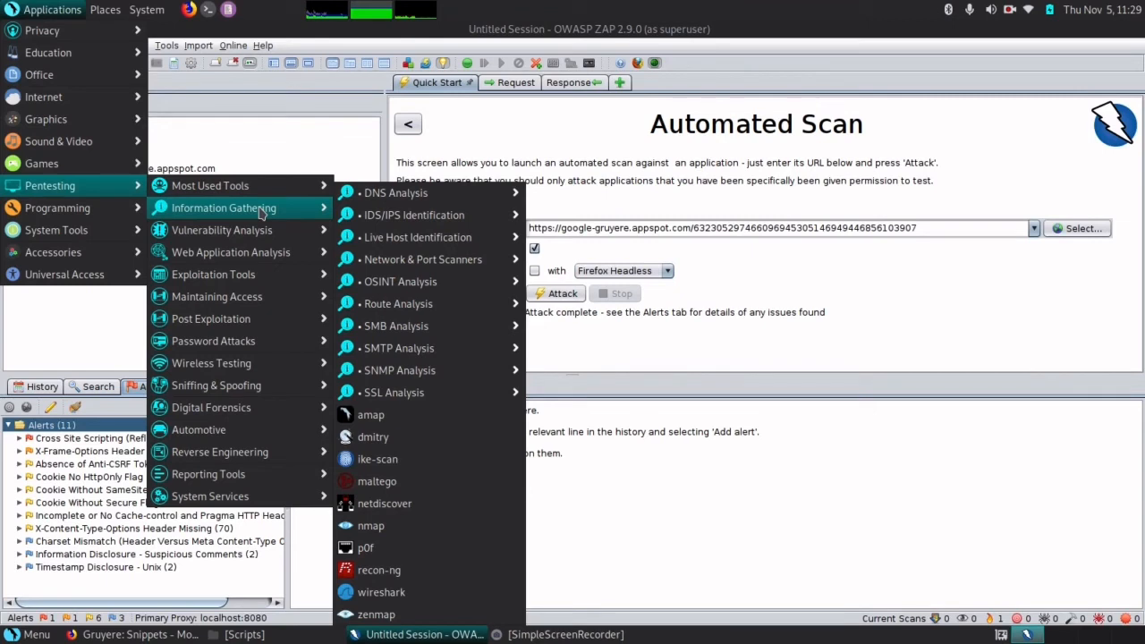
{"action": "mouse_move", "coordinate": [407, 199]}
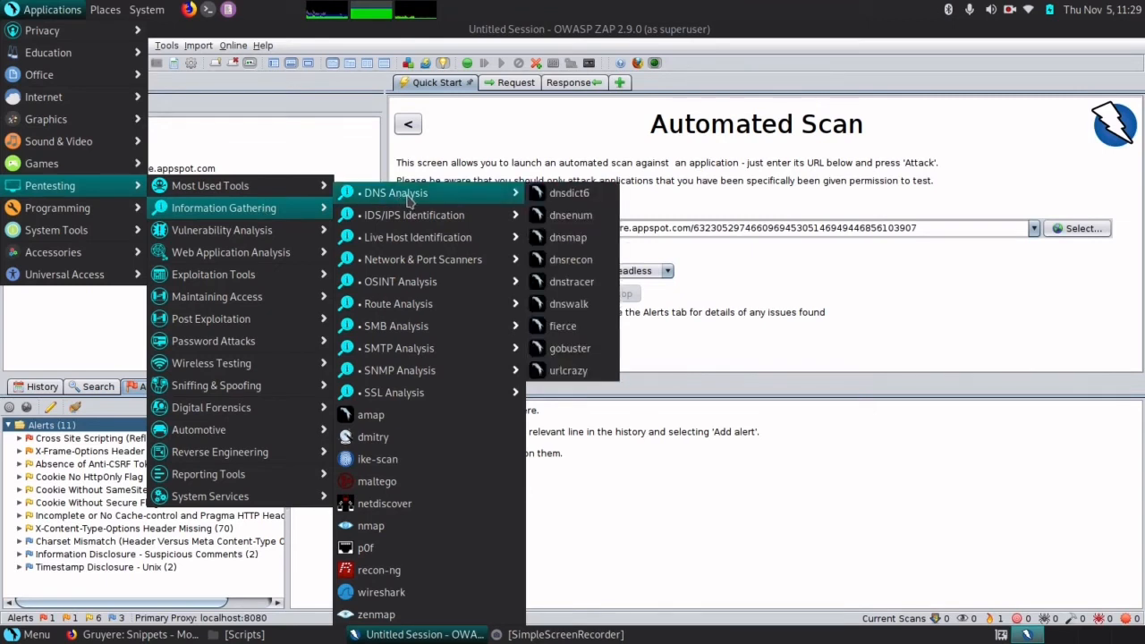
{"action": "mouse_move", "coordinate": [407, 242]}
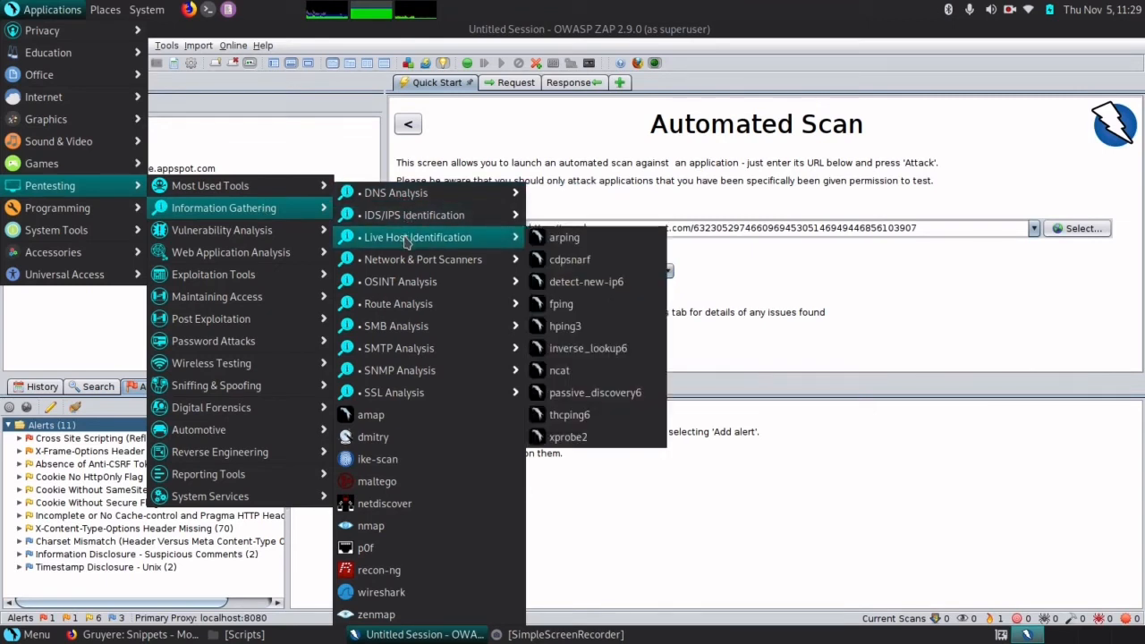
{"action": "mouse_move", "coordinate": [407, 262]}
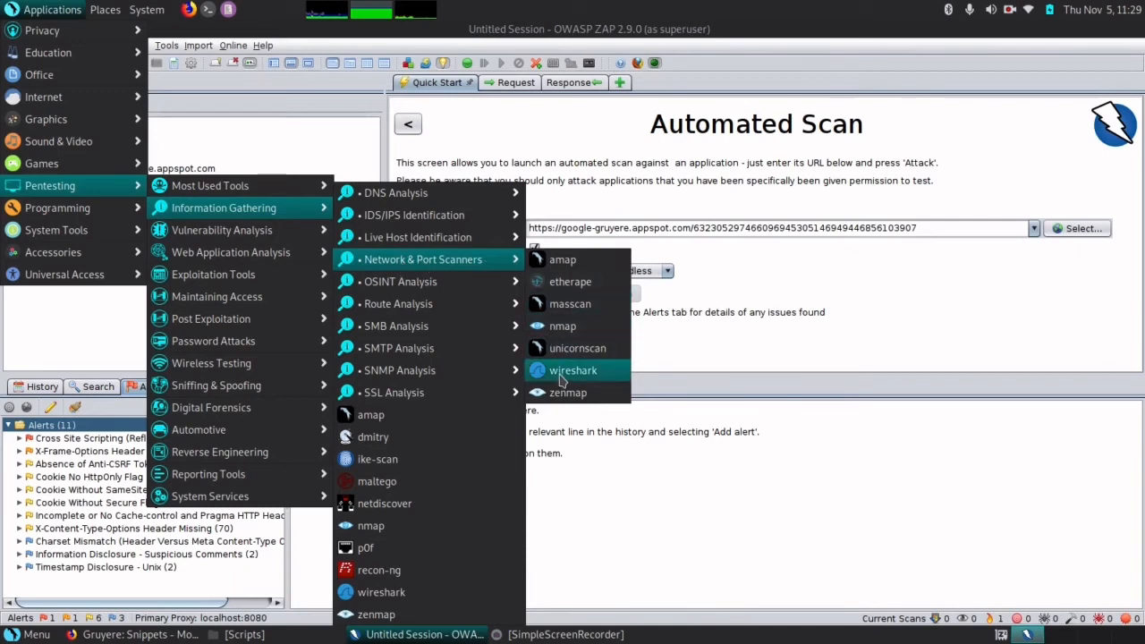
{"action": "mouse_move", "coordinate": [432, 282]}
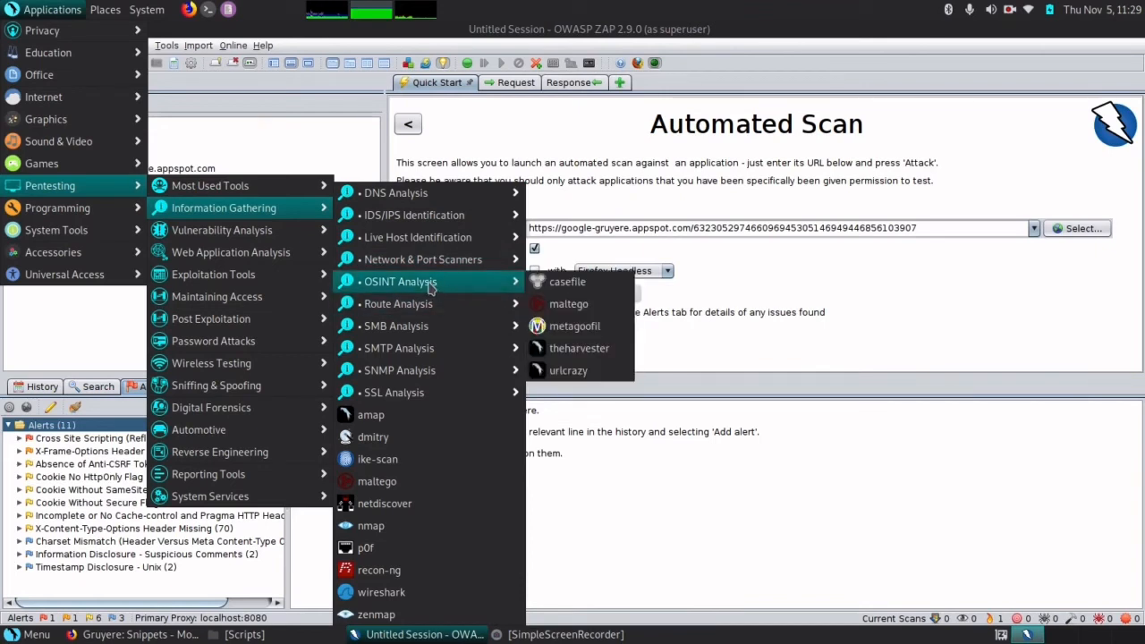
{"action": "mouse_move", "coordinate": [416, 331]}
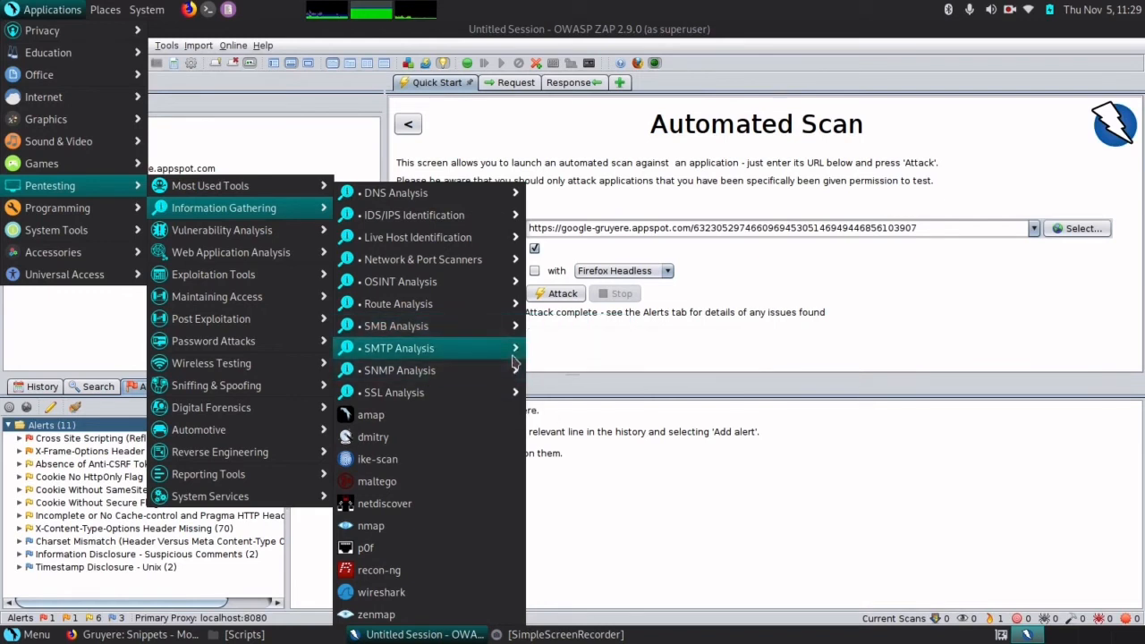
{"action": "mouse_move", "coordinate": [491, 360]}
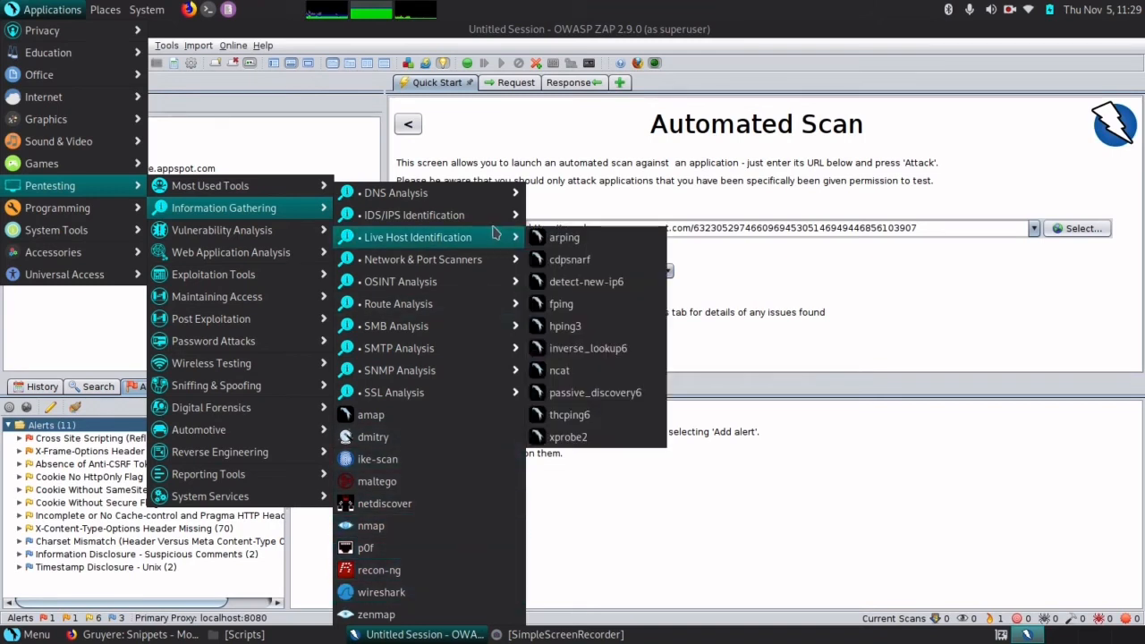
Examine the Exploitation Tools, Digital Forensics and Reverse Engineering categories, plus the installed Internet and Programming applications
{"action": "mouse_move", "coordinate": [242, 228]}
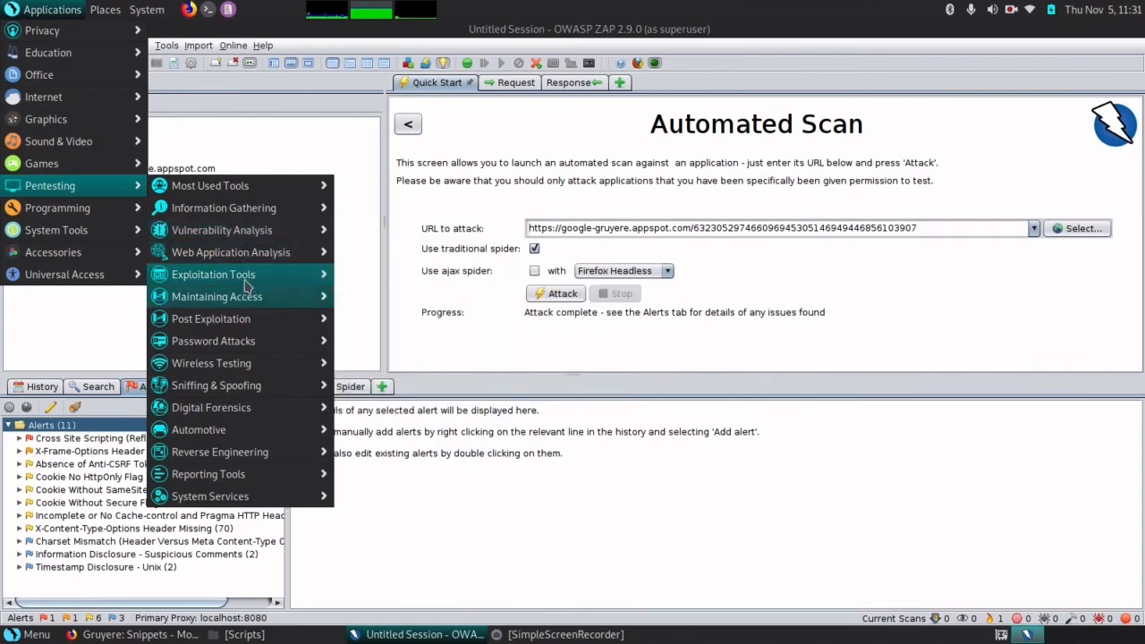
{"action": "mouse_move", "coordinate": [247, 279]}
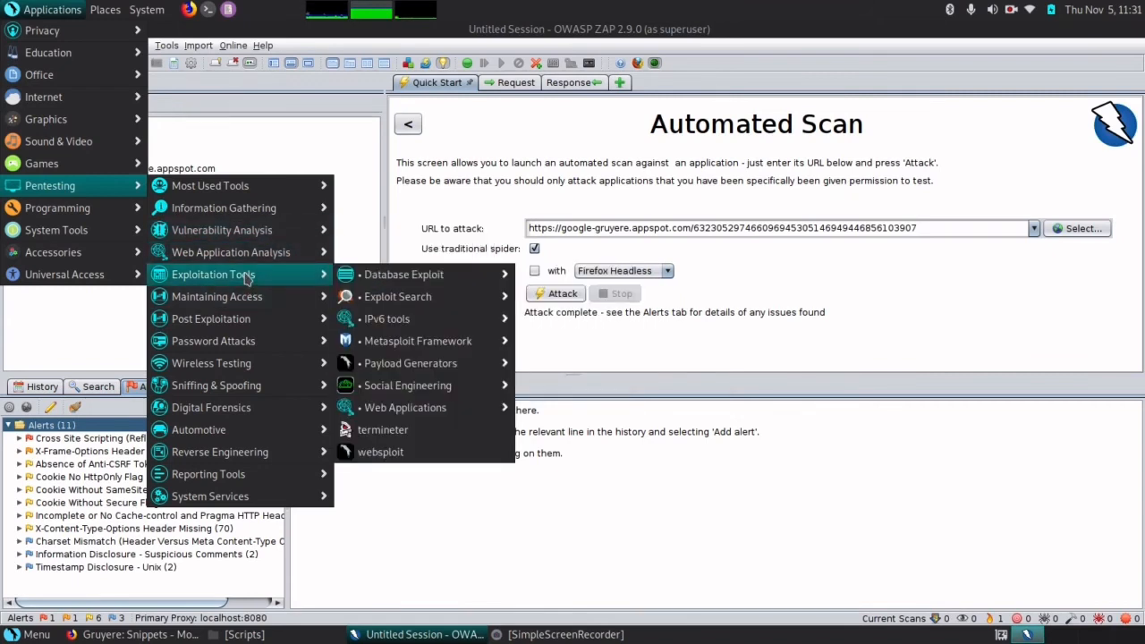
{"action": "mouse_move", "coordinate": [407, 344]}
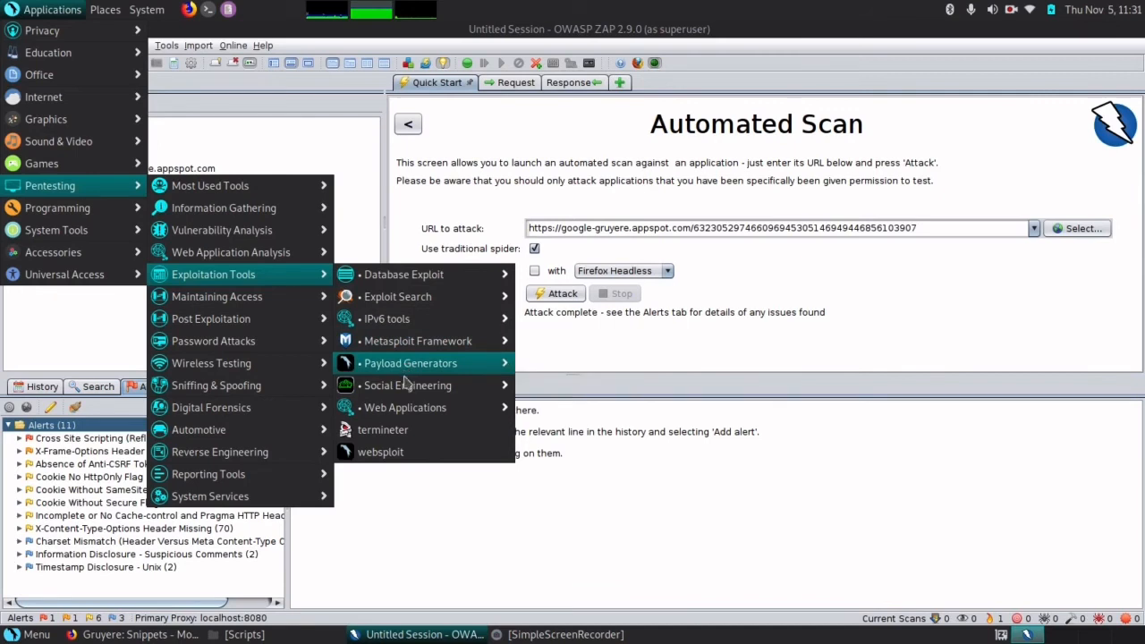
{"action": "mouse_move", "coordinate": [410, 412]}
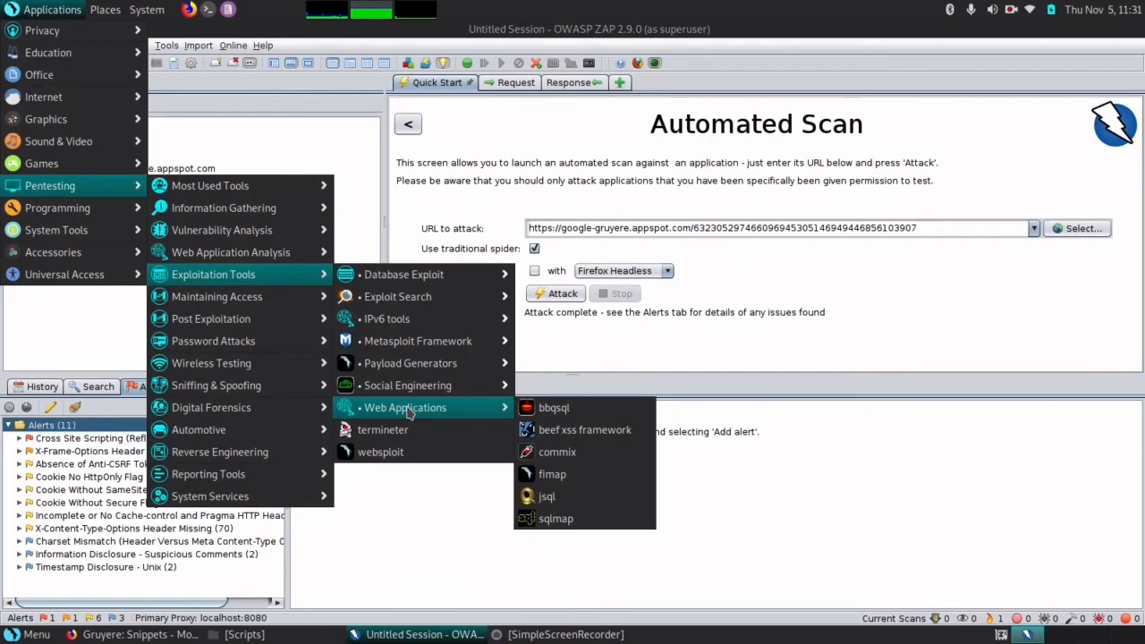
{"action": "mouse_move", "coordinate": [303, 407]}
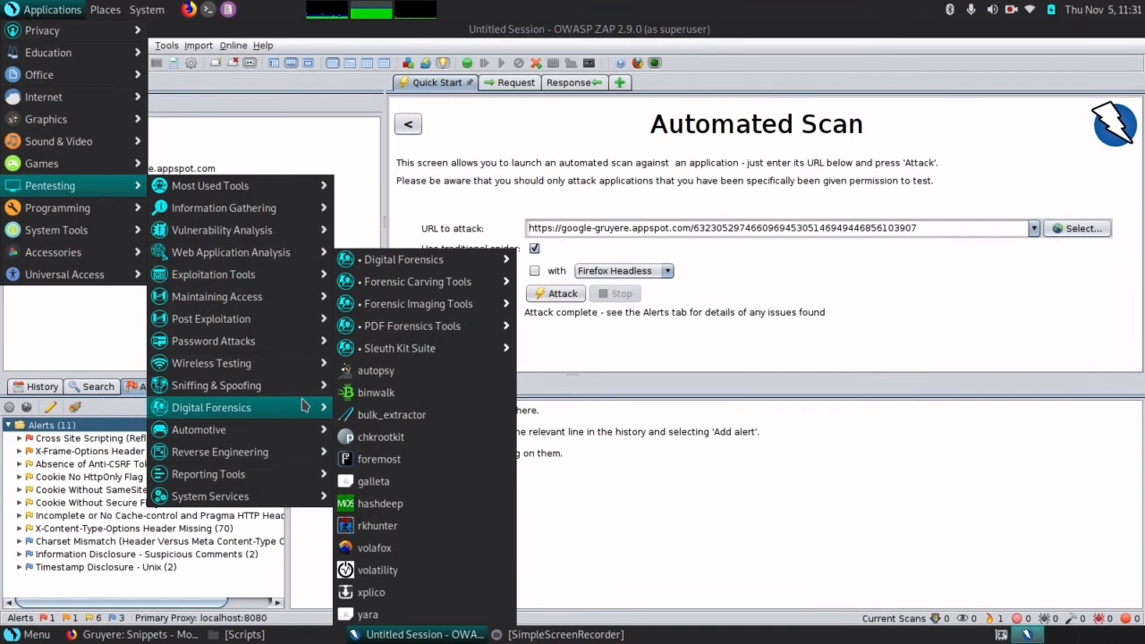
{"action": "mouse_move", "coordinate": [267, 437]}
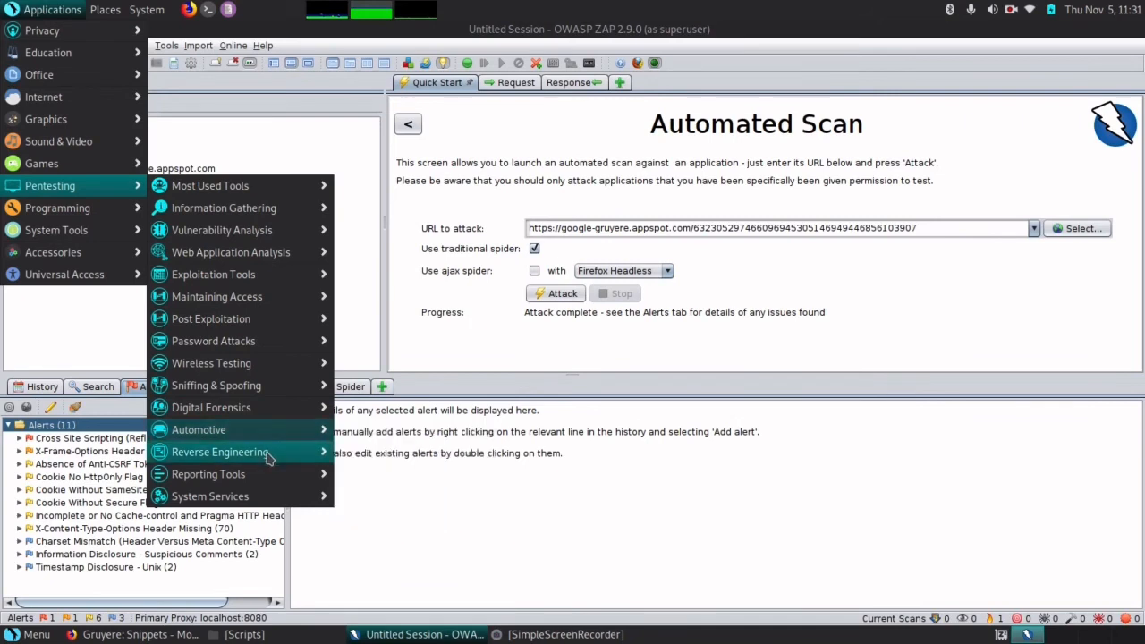
{"action": "mouse_move", "coordinate": [270, 457]}
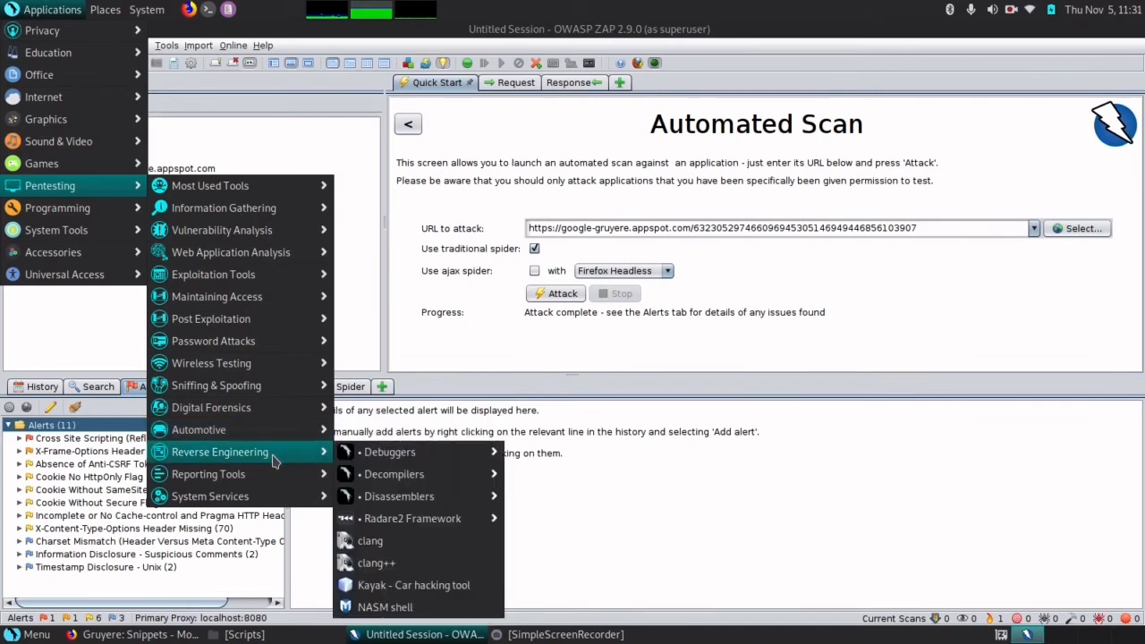
{"action": "mouse_move", "coordinate": [233, 258]}
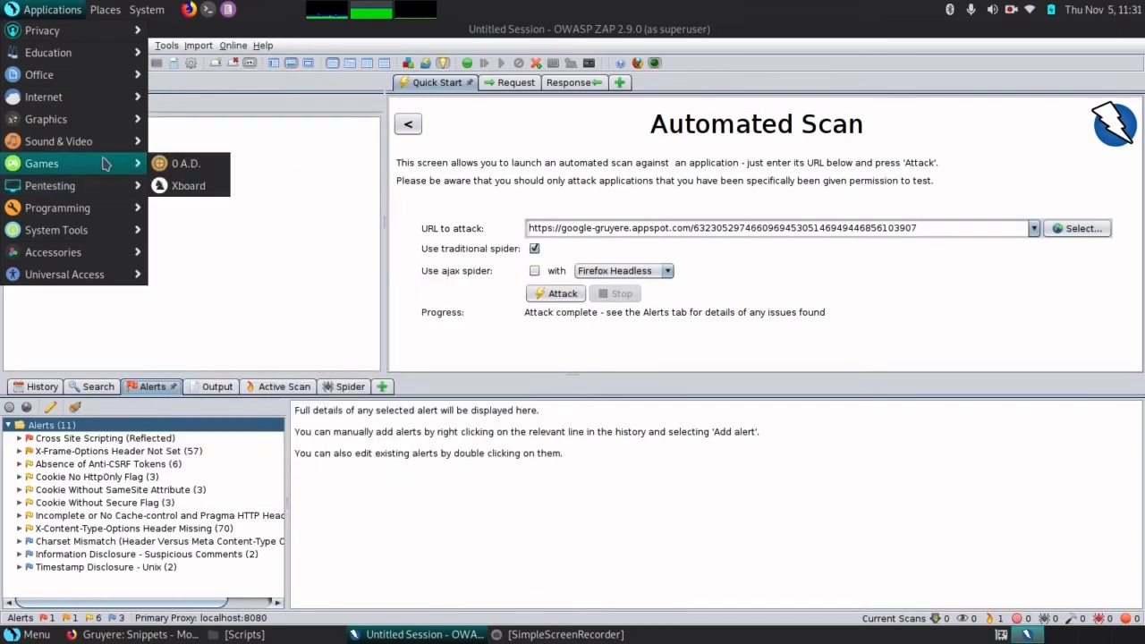
{"action": "mouse_move", "coordinate": [96, 150]}
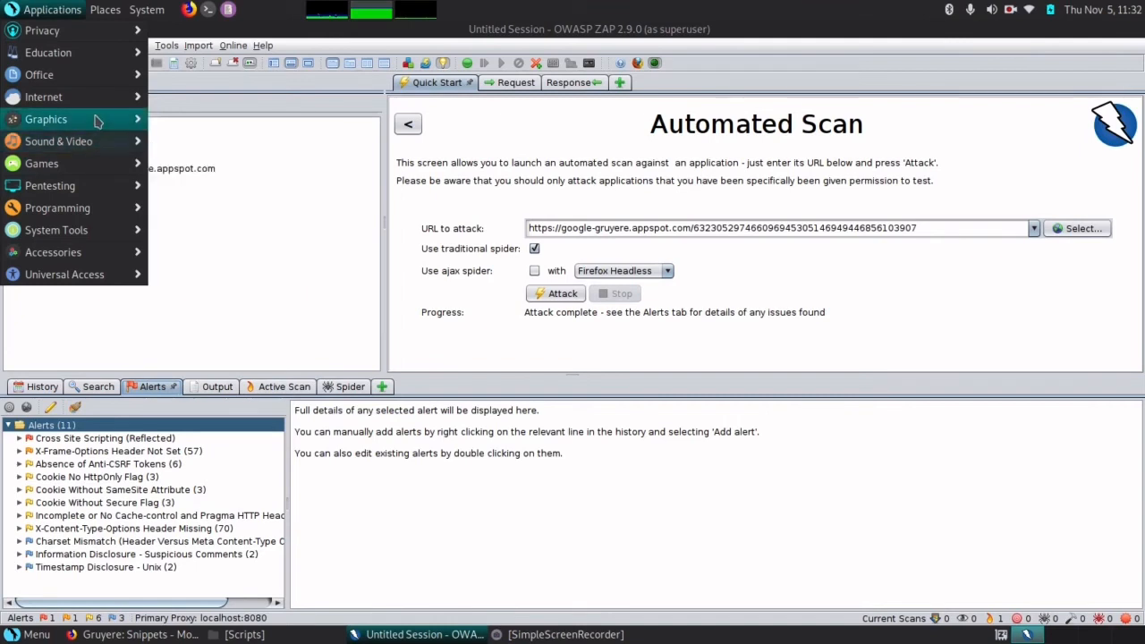
{"action": "mouse_move", "coordinate": [97, 121]}
{"action": "mouse_move", "coordinate": [87, 96]}
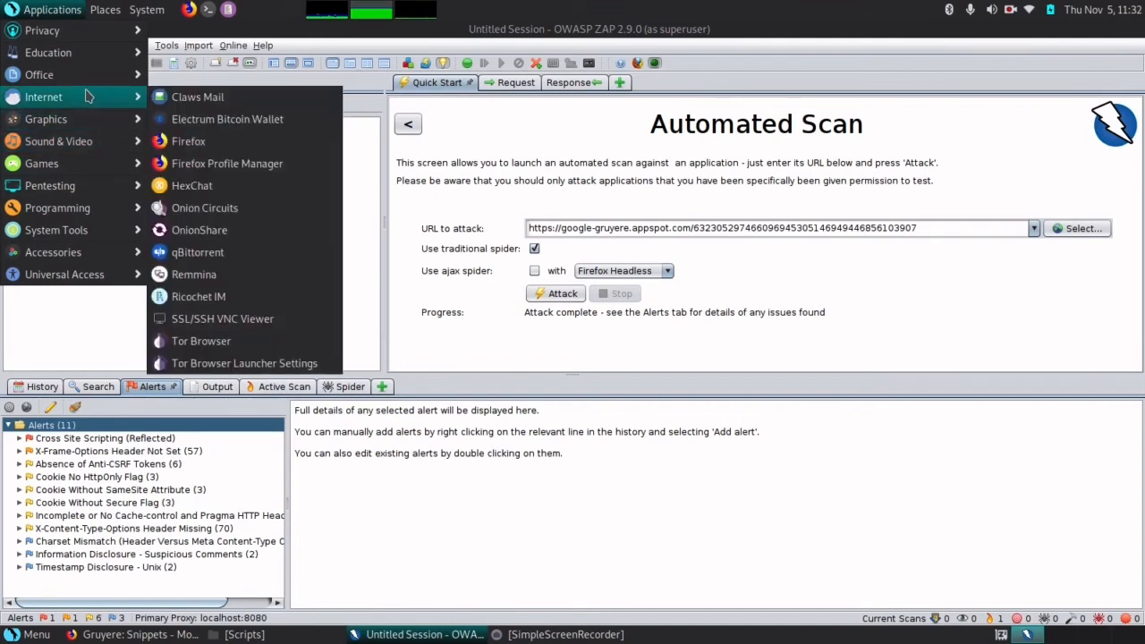
{"action": "mouse_move", "coordinate": [78, 212]}
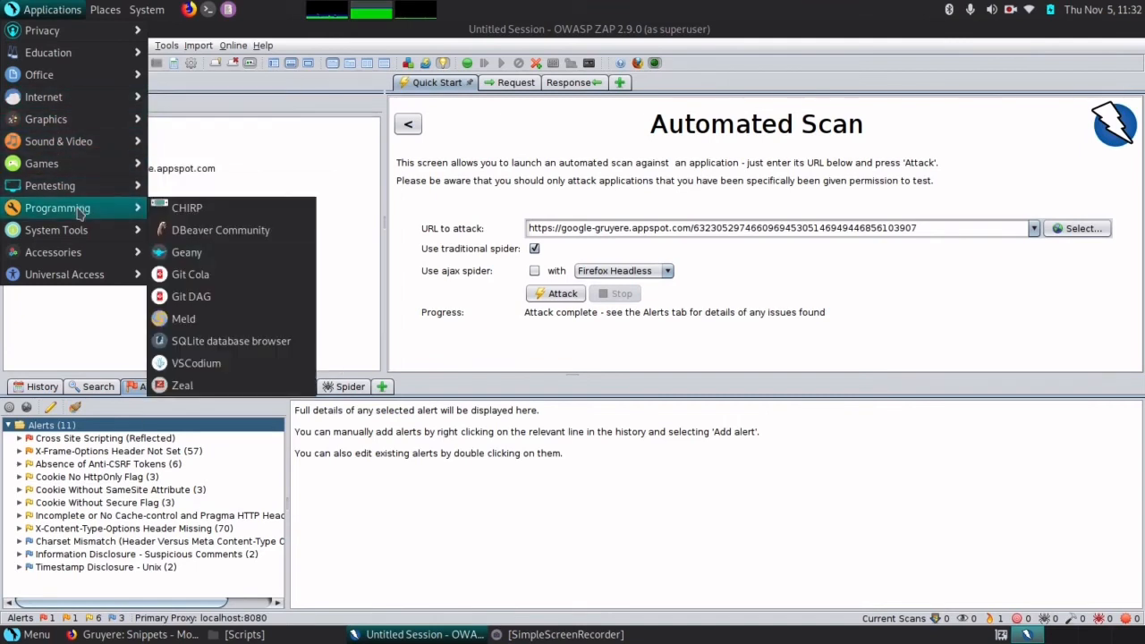
{"action": "left_click", "coordinate": [429, 211]}
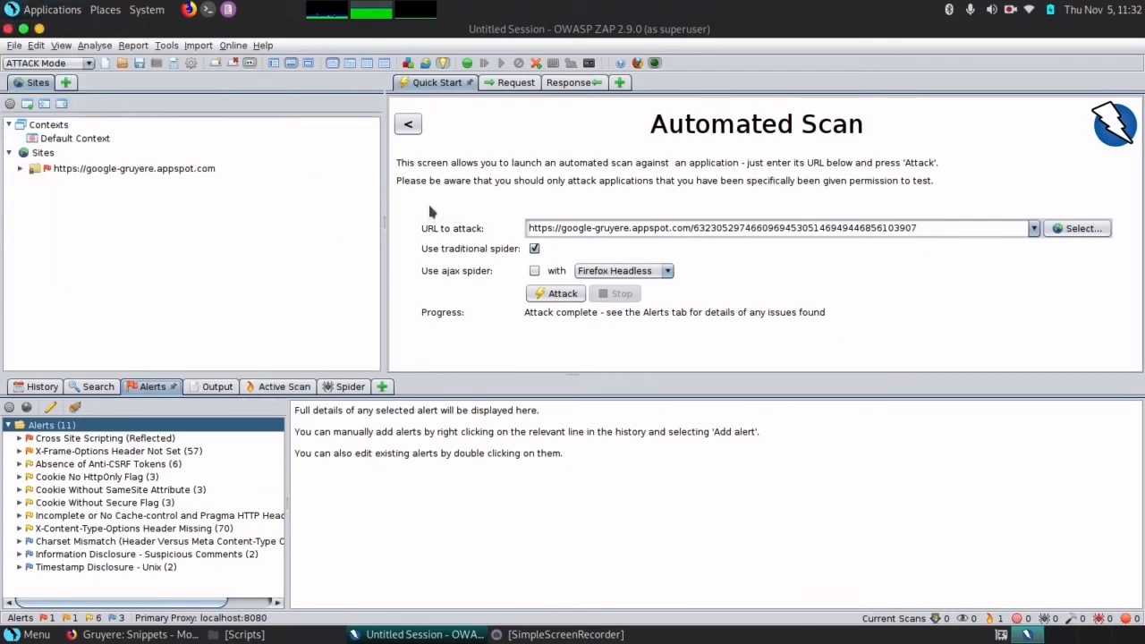
Review the active scan's sent messages, the spider's found URLs and the list of alerts
{"action": "left_click", "coordinate": [274, 386]}
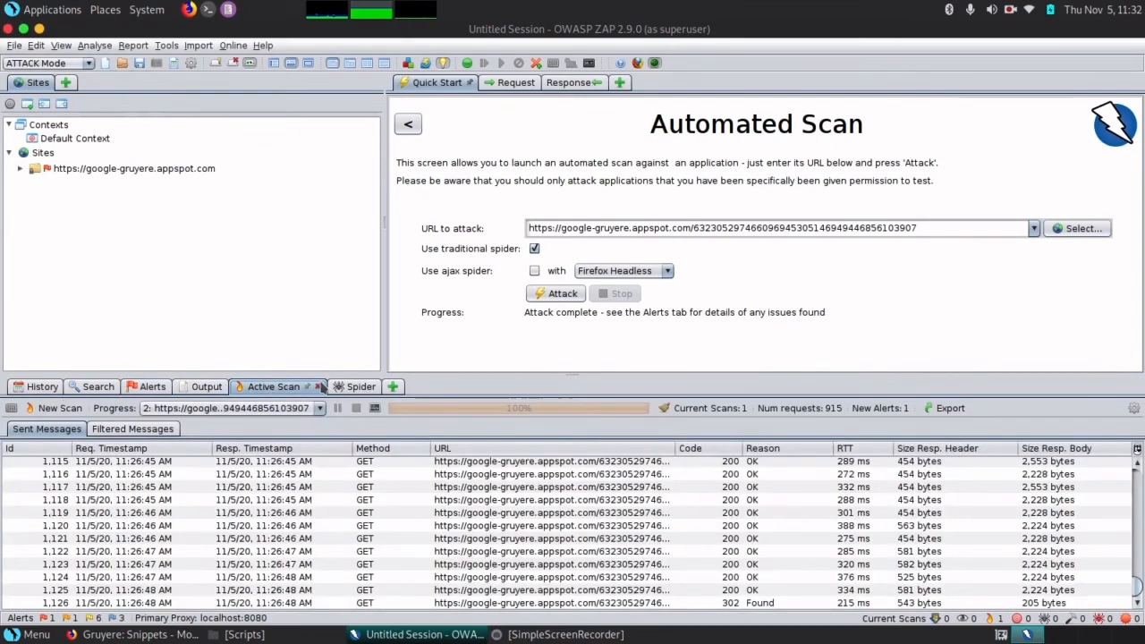
{"action": "left_click", "coordinate": [355, 394]}
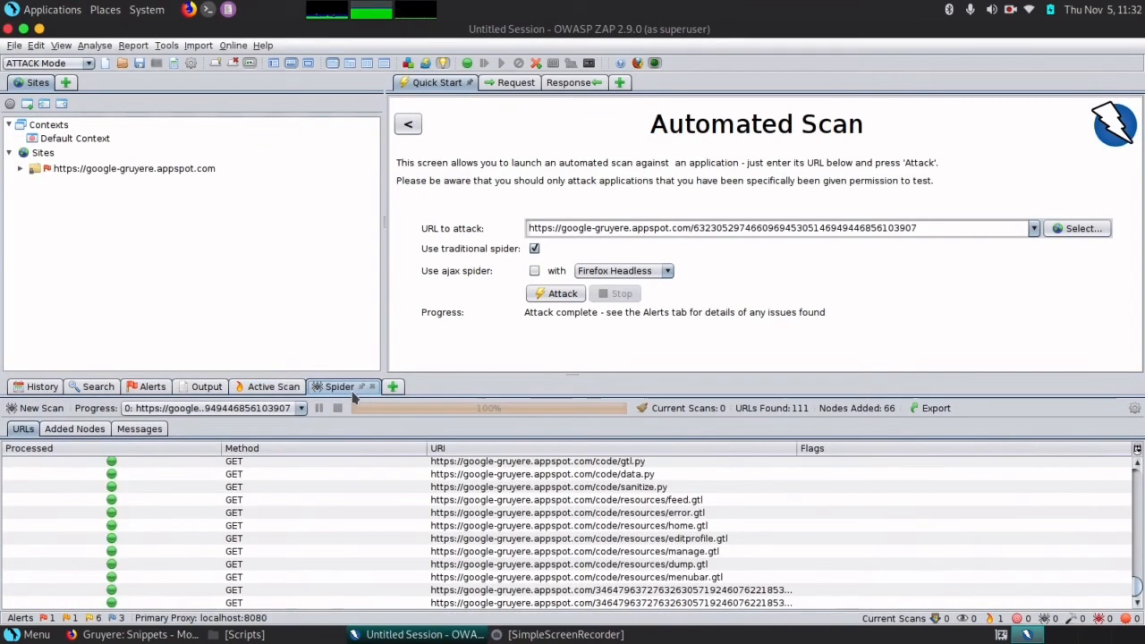
{"action": "left_click", "coordinate": [295, 390]}
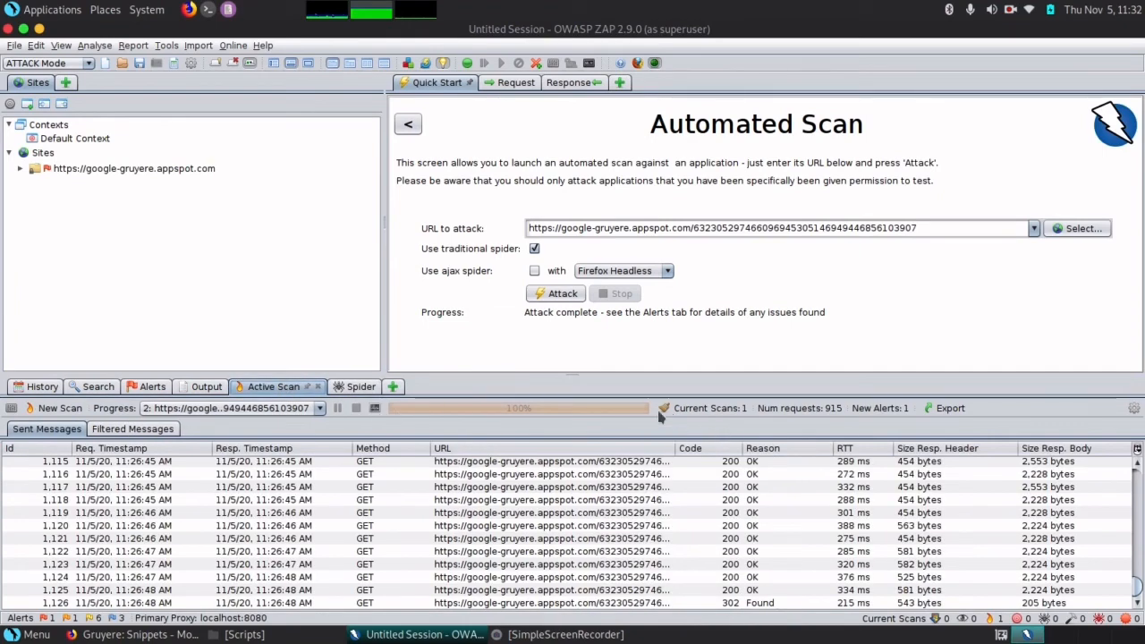
{"action": "left_click", "coordinate": [142, 387]}
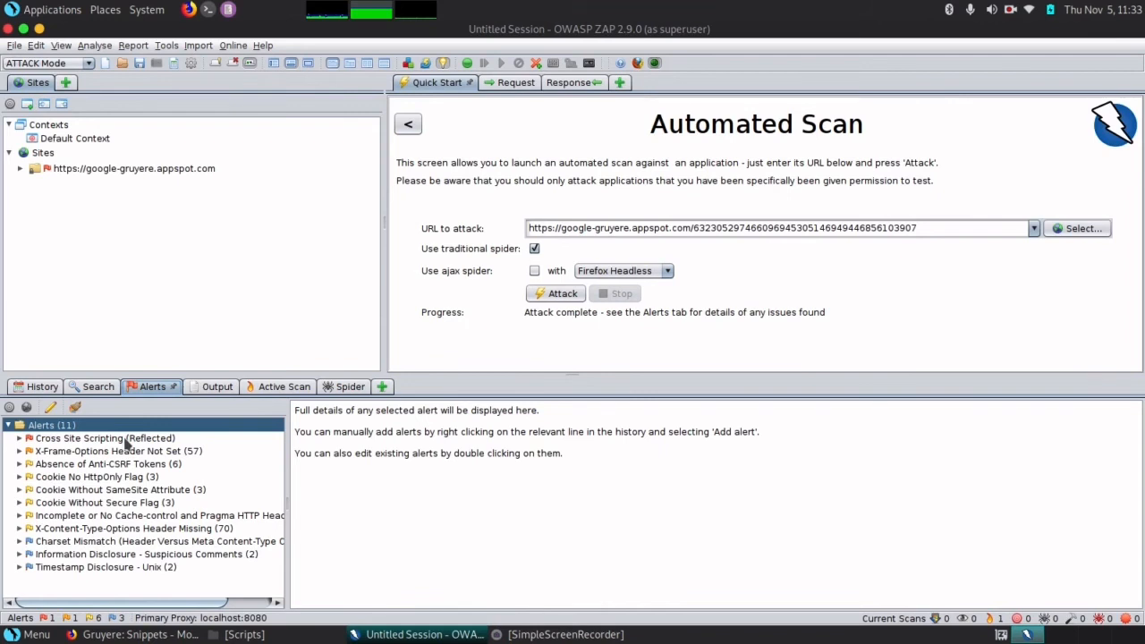
Examine the pentesting tools for Web Application Analysis and the web application tools for exploitation
{"action": "left_click", "coordinate": [54, 9]}
{"action": "mouse_move", "coordinate": [63, 188]}
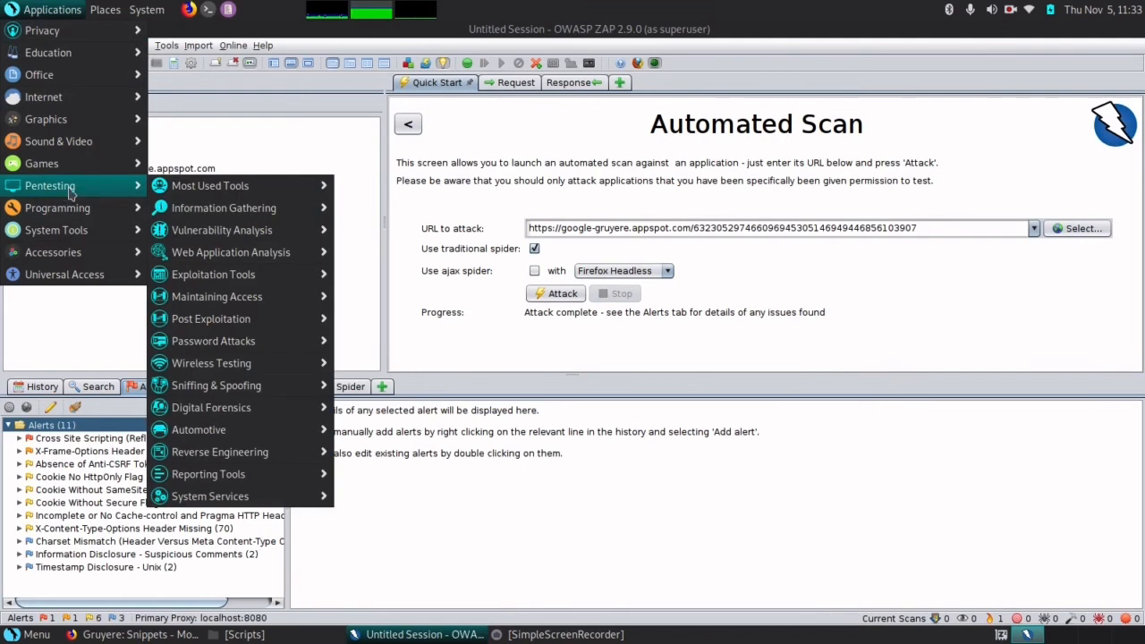
{"action": "mouse_move", "coordinate": [218, 256]}
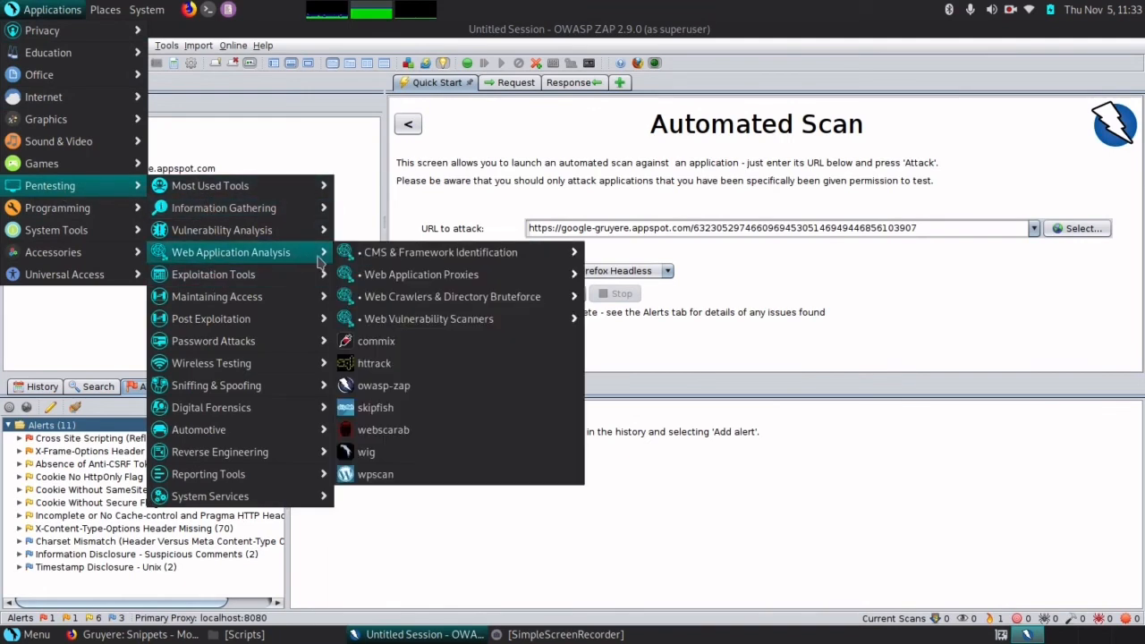
{"action": "mouse_move", "coordinate": [399, 306]}
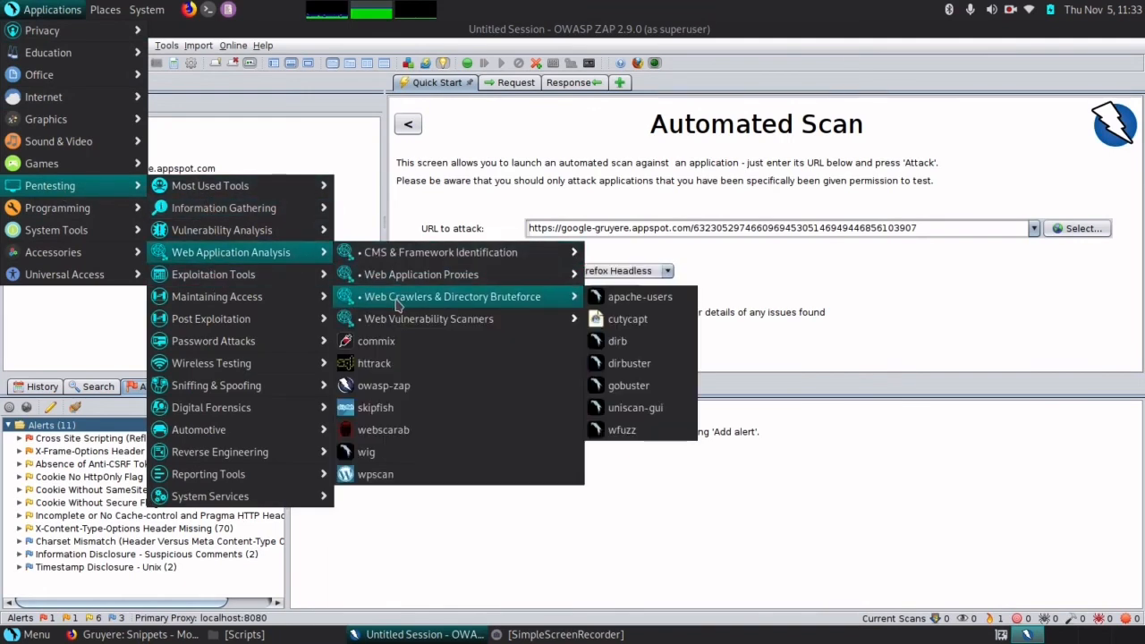
{"action": "mouse_move", "coordinate": [400, 326]}
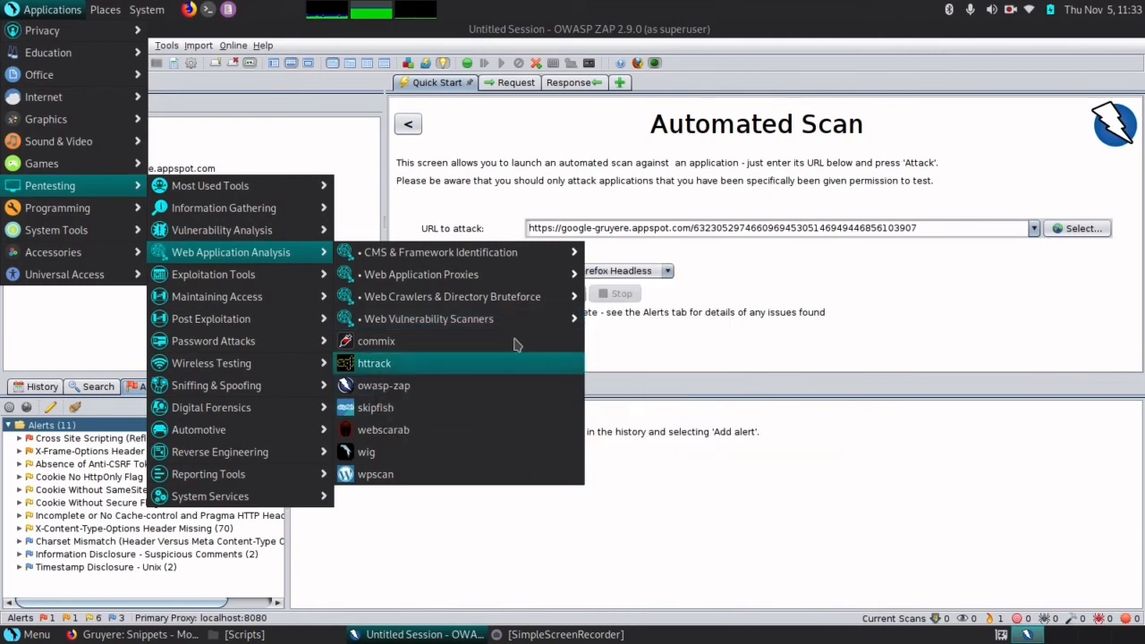
{"action": "mouse_move", "coordinate": [491, 305]}
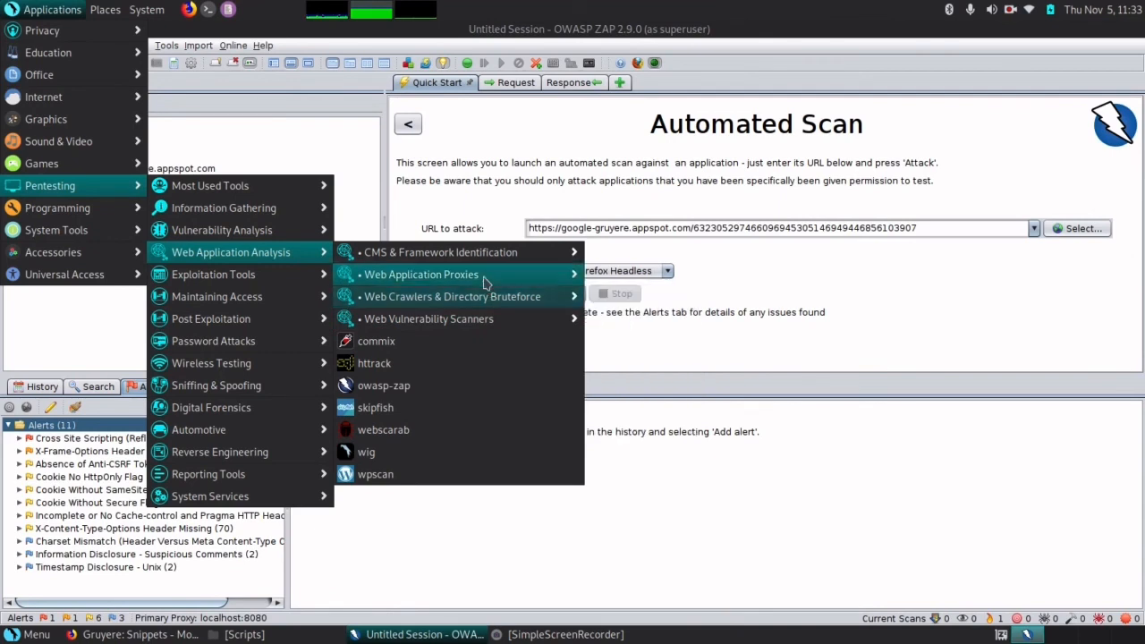
{"action": "mouse_move", "coordinate": [483, 282]}
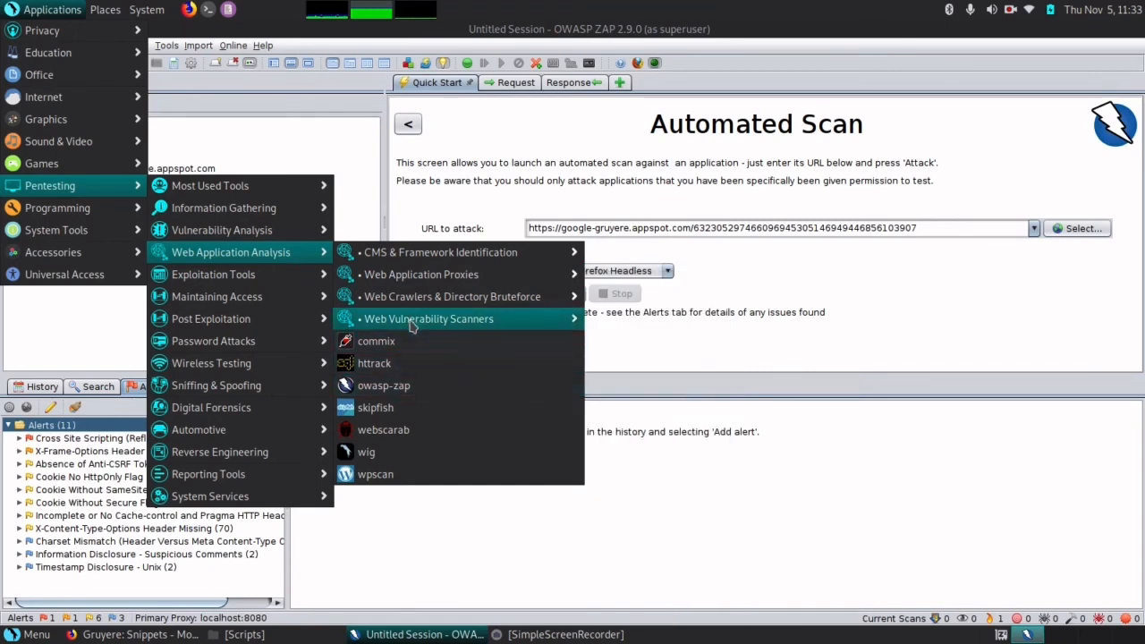
{"action": "mouse_move", "coordinate": [288, 274]}
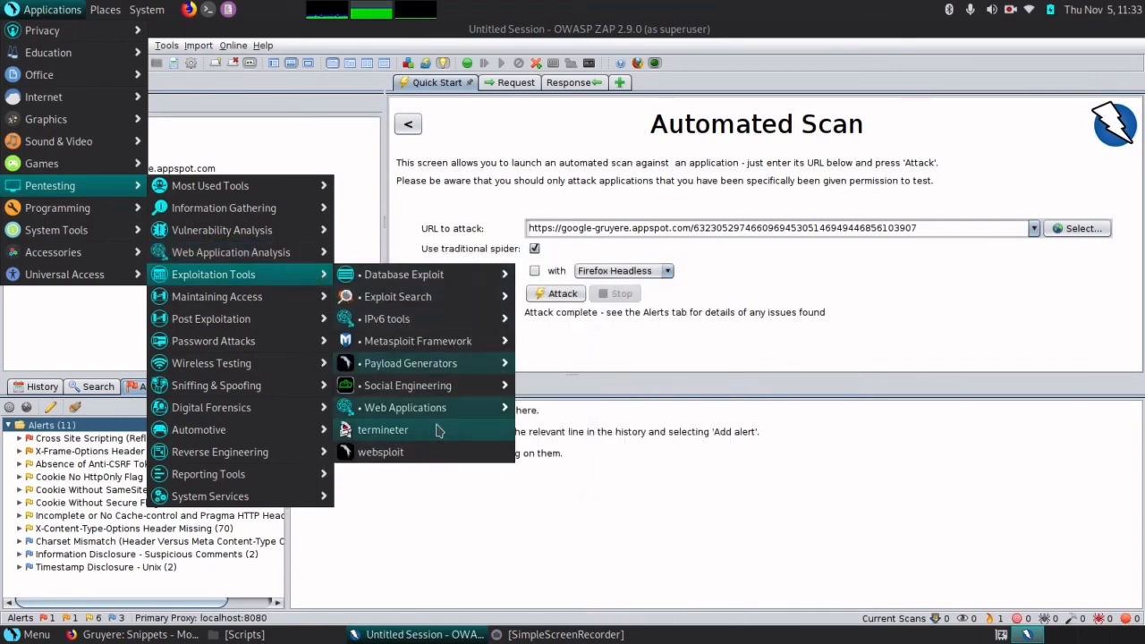
{"action": "mouse_move", "coordinate": [439, 409]}
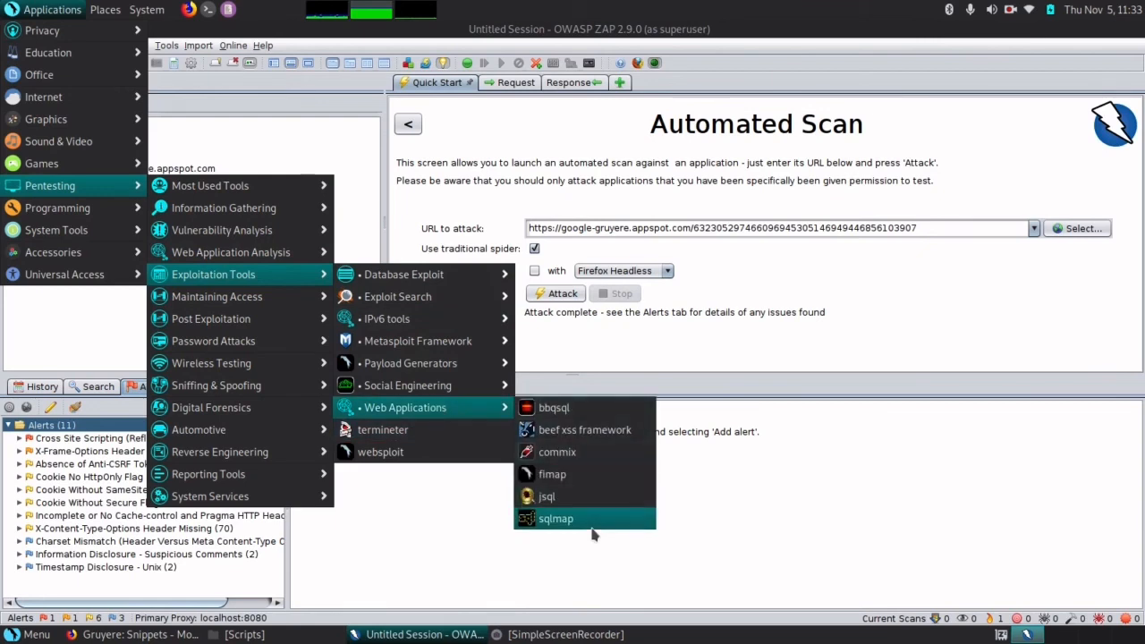
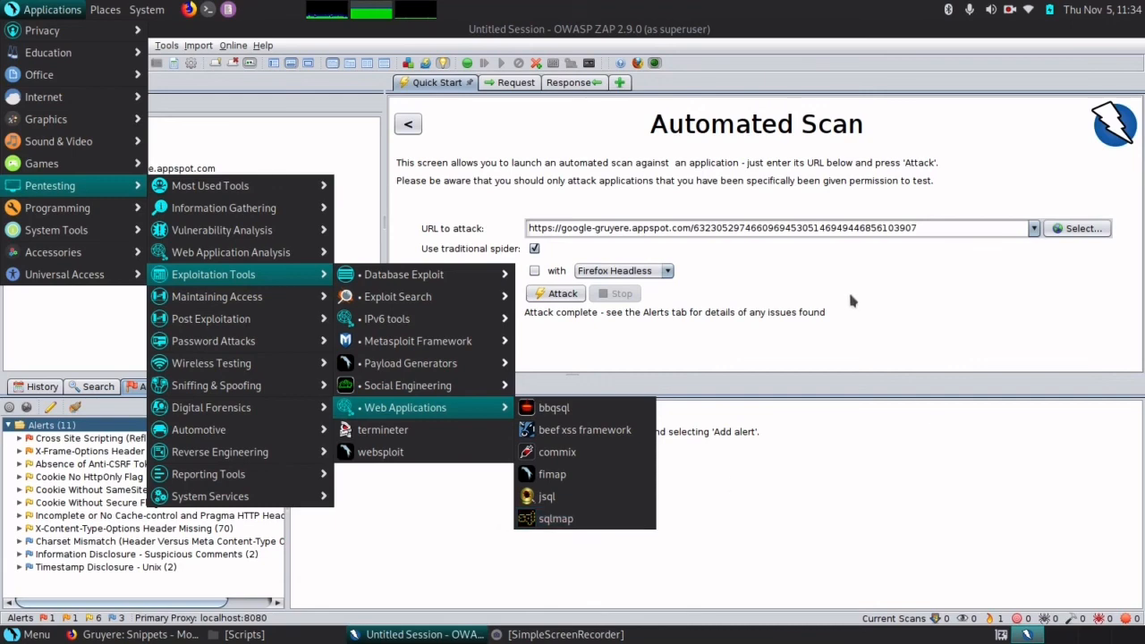
{"action": "left_click", "coordinate": [850, 302]}
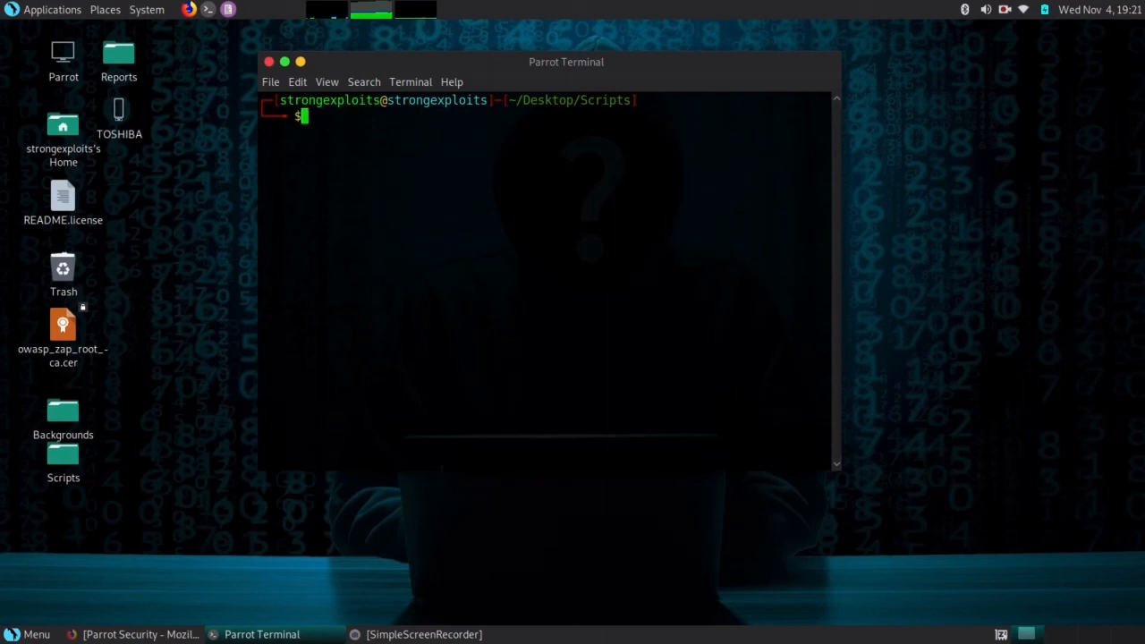
In the Parrot Terminal, run the IntroStrongExploits script from the Desktop/Scripts folder
{"action": "type", "text": "./IntroStrongExploits"}
{"action": "key", "text": "Return"}
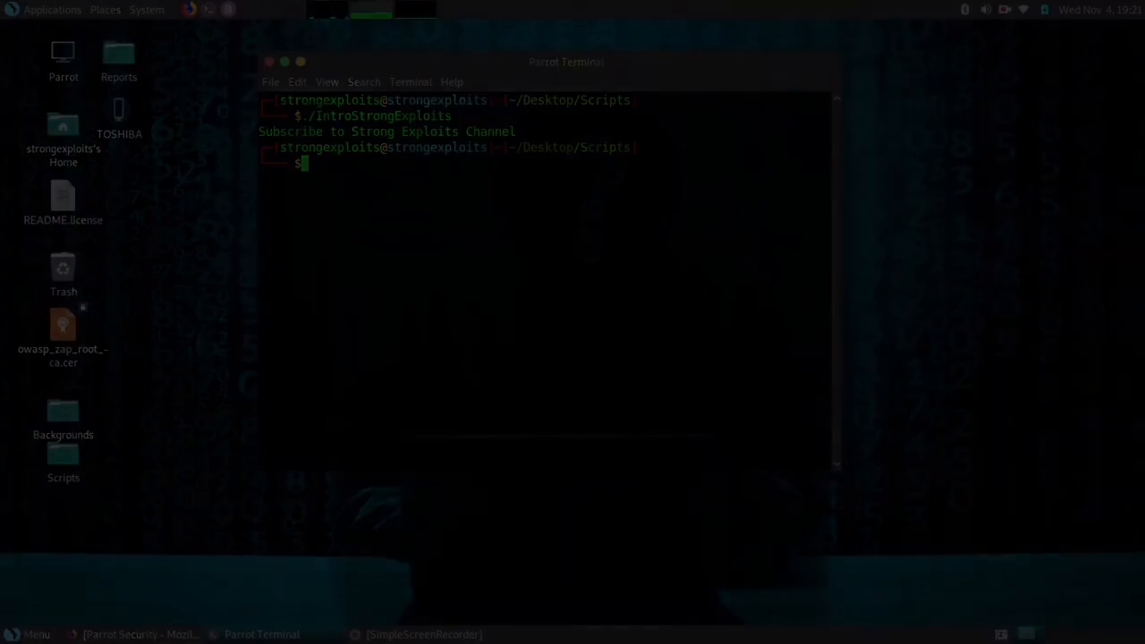